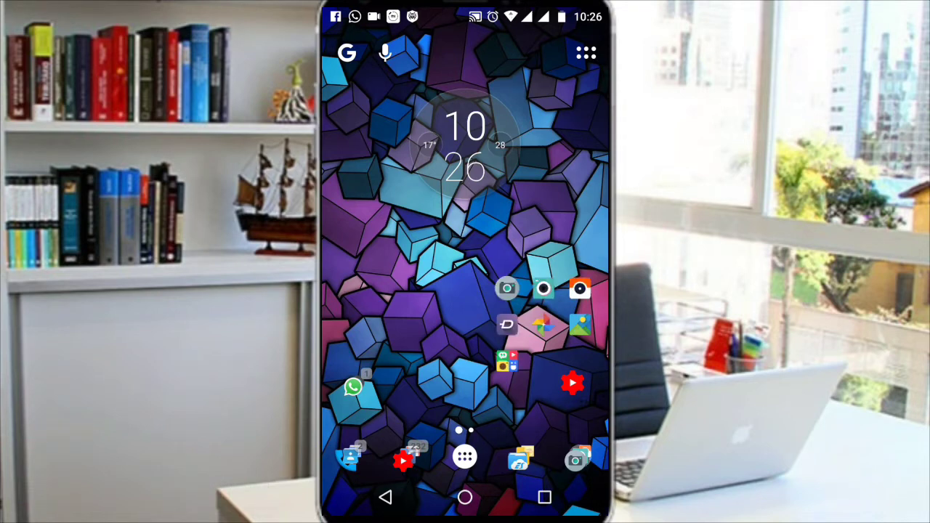
# Step: Drag the PhotoGrid icon out of its app folder onto an empty spot of the home screen
pyautogui.moveTo(506, 360); pyautogui.dragTo(465, 247)
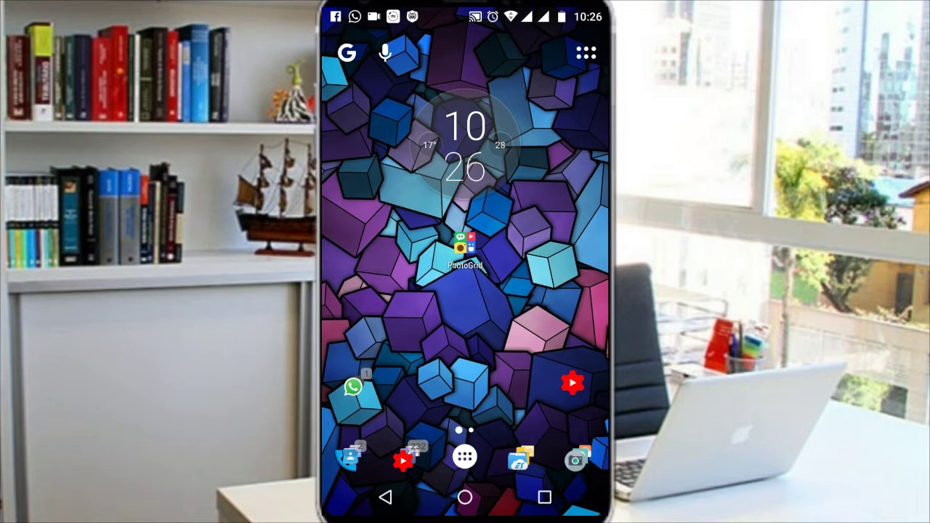
# Step: Launch PhotoGrid from its new home-screen shortcut
pyautogui.click(465, 245)
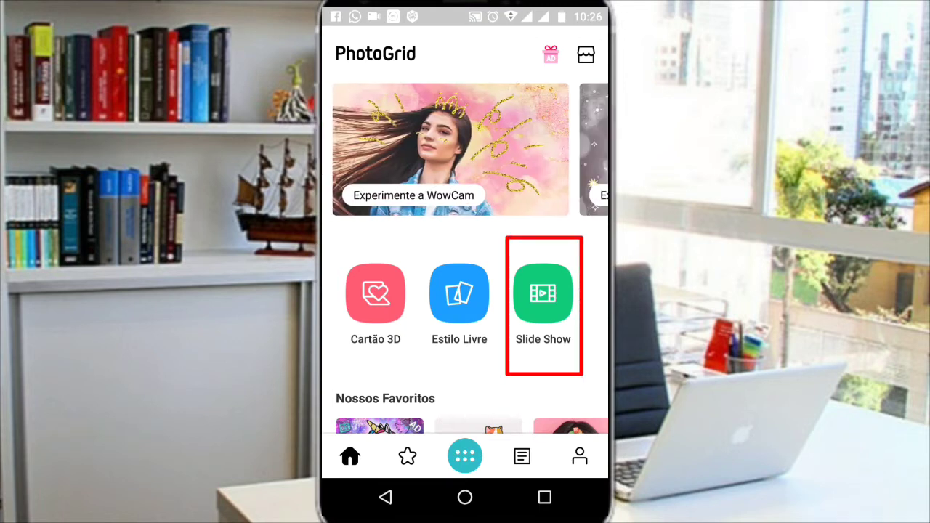
# Step: Start a new Slide Show and bring up the photo album dropdown
pyautogui.click(543, 293)
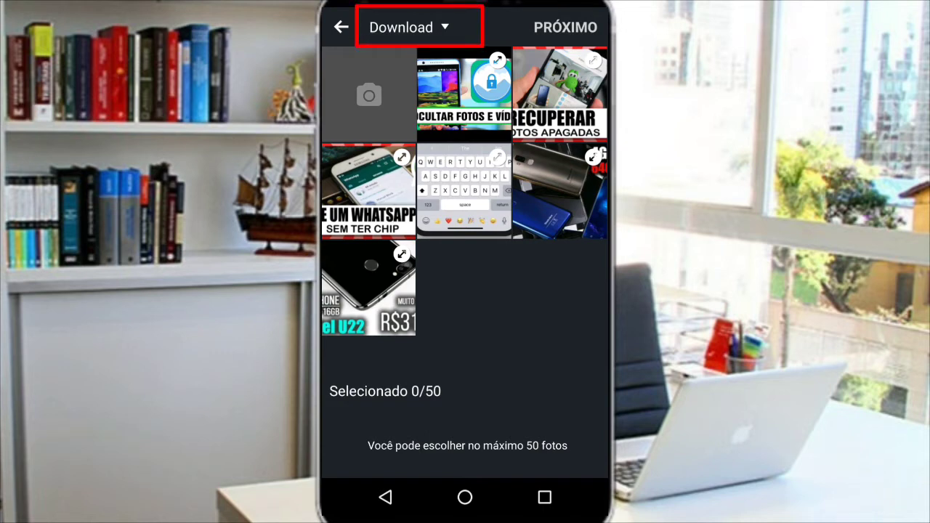
pyautogui.click(407, 27)
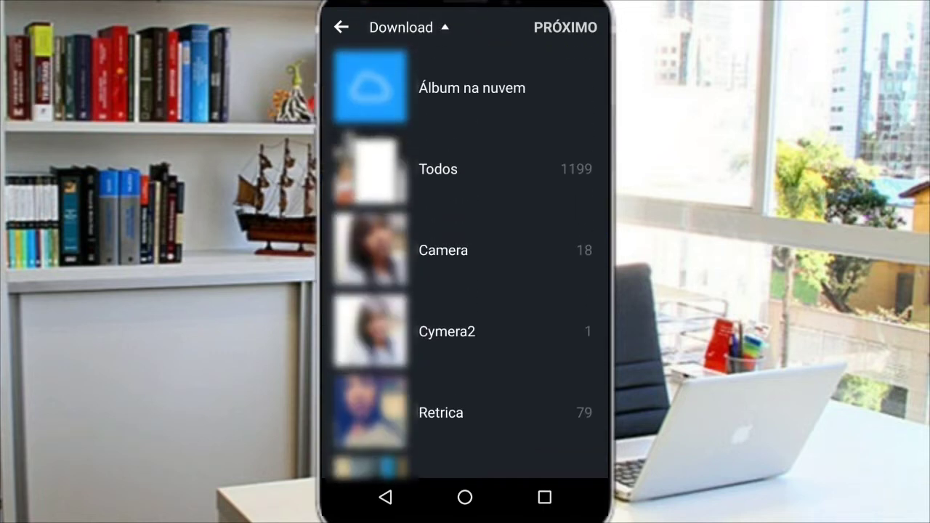
pyautogui.scroll(-5, 465, 262)
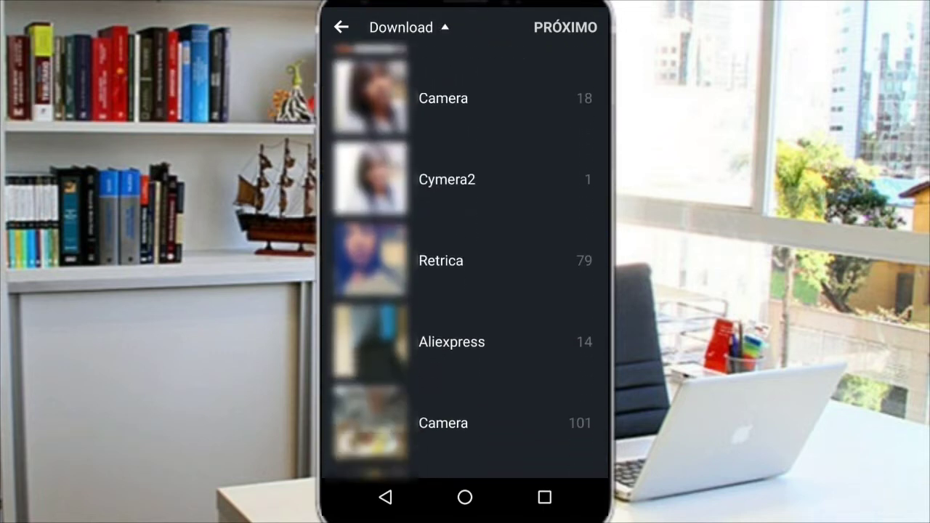
pyautogui.scroll(-3, 465, 261)
pyautogui.scroll(-3, 465, 262)
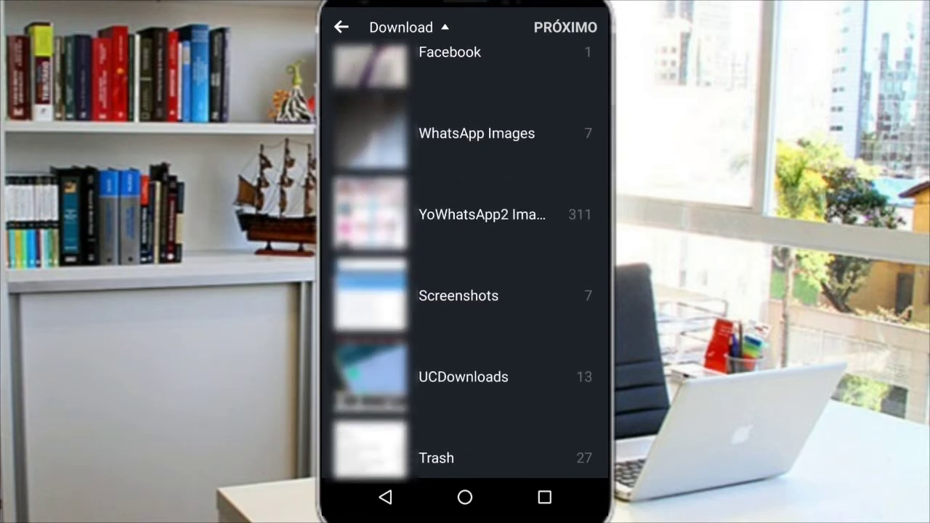
pyautogui.scroll(-3, 465, 262)
pyautogui.scroll(-3, 465, 262)
# Step: Browse the full album list up and down to find the wallpaper album
pyautogui.click(451, 288)
pyautogui.scroll(-1, 465, 262)
pyautogui.scroll(-2, 465, 261)
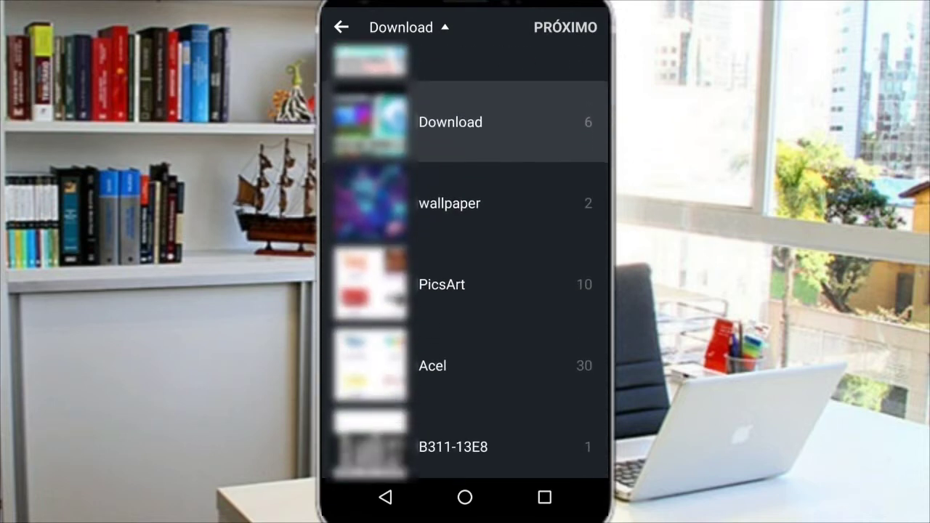
pyautogui.scroll(-3, 465, 262)
pyautogui.scroll(-1, 465, 262)
pyautogui.scroll(-3, 465, 261)
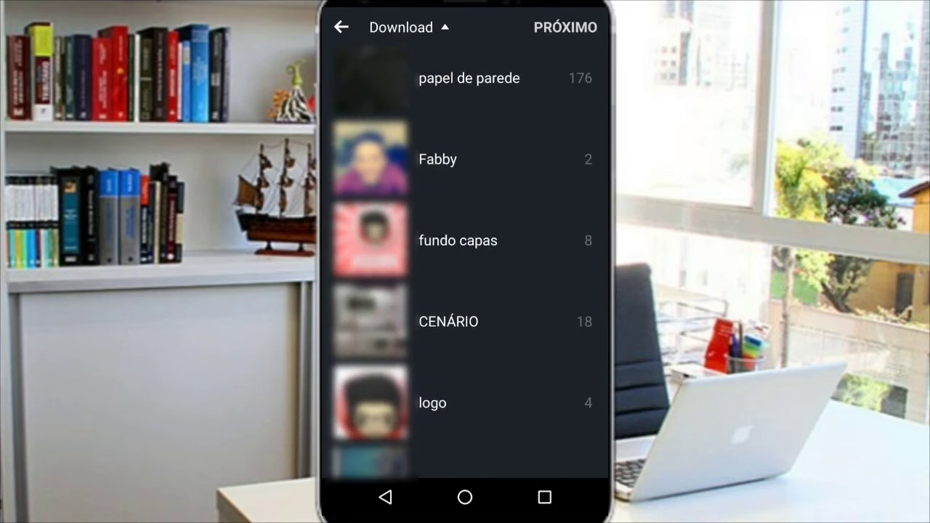
pyautogui.scroll(-3, 465, 262)
pyautogui.scroll(-5, 464, 262)
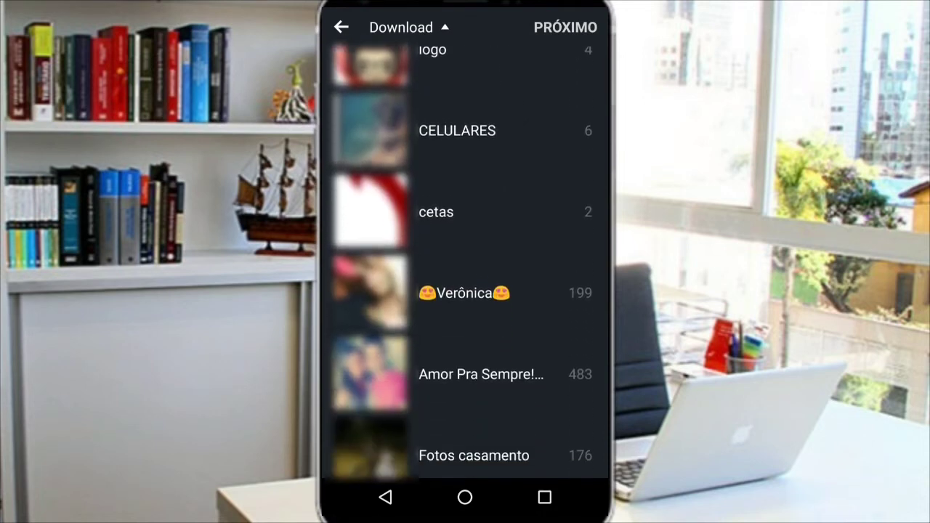
pyautogui.scroll(-2, 465, 261)
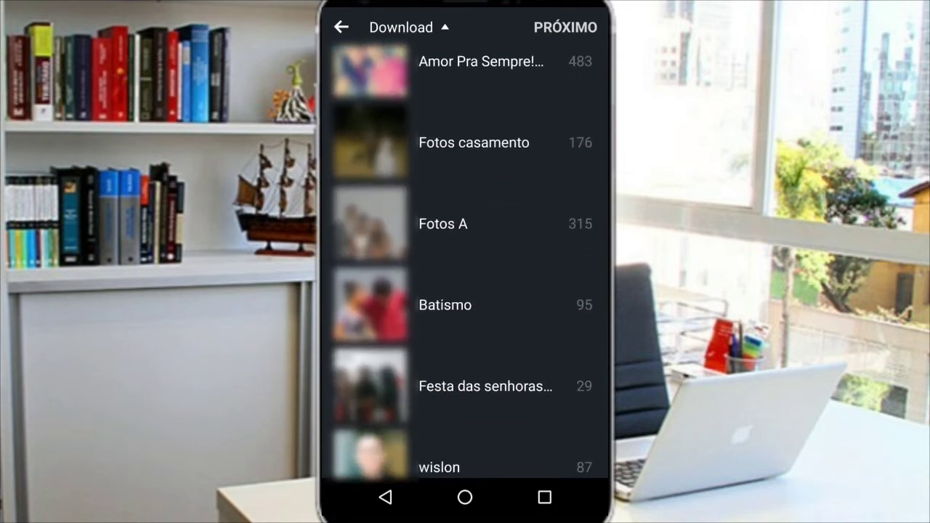
pyautogui.scroll(-3, 465, 262)
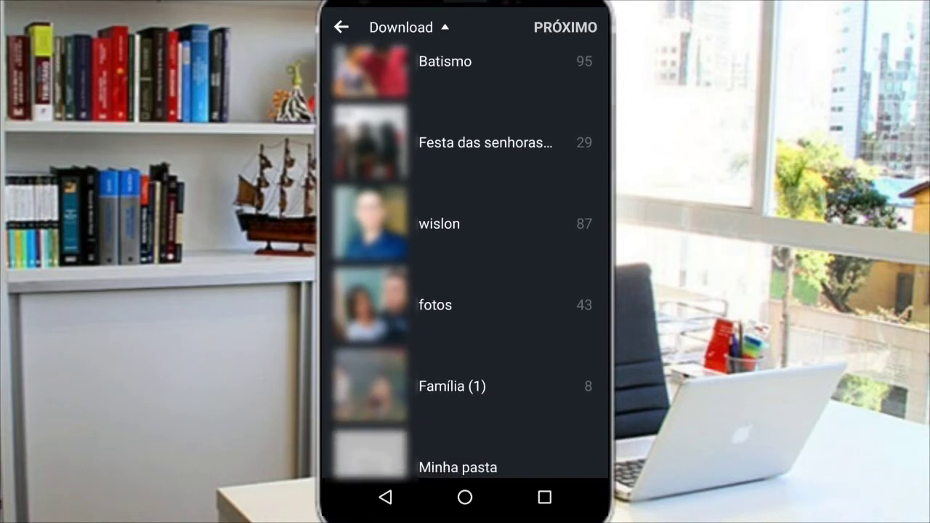
pyautogui.scroll(-2, 465, 261)
pyautogui.scroll(3, 465, 262)
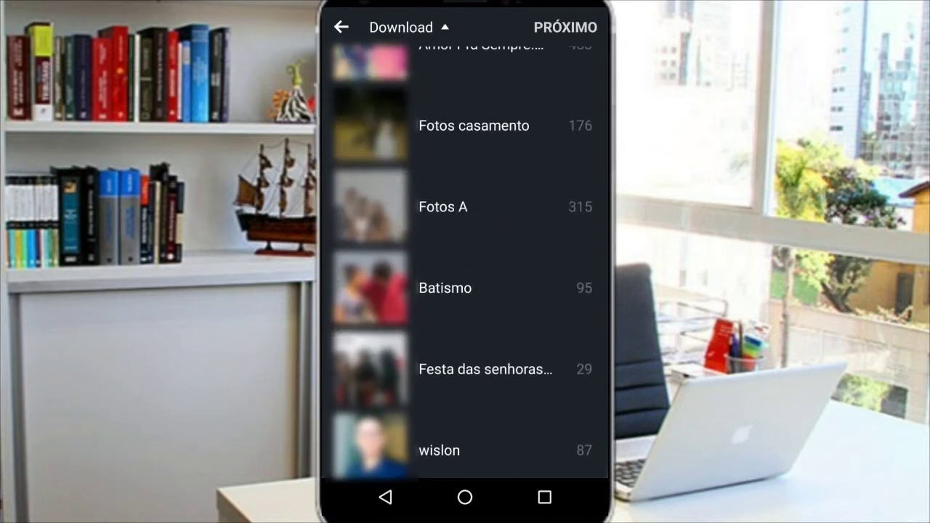
pyautogui.scroll(-2, 465, 262)
pyautogui.scroll(-3, 465, 262)
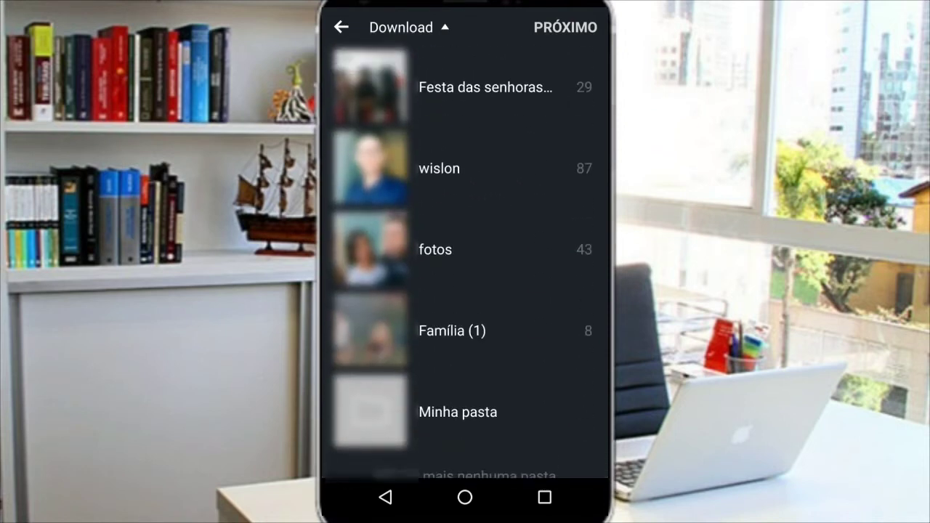
pyautogui.scroll(5, 465, 261)
pyautogui.scroll(2, 464, 261)
pyautogui.scroll(2, 465, 262)
pyautogui.scroll(3, 465, 262)
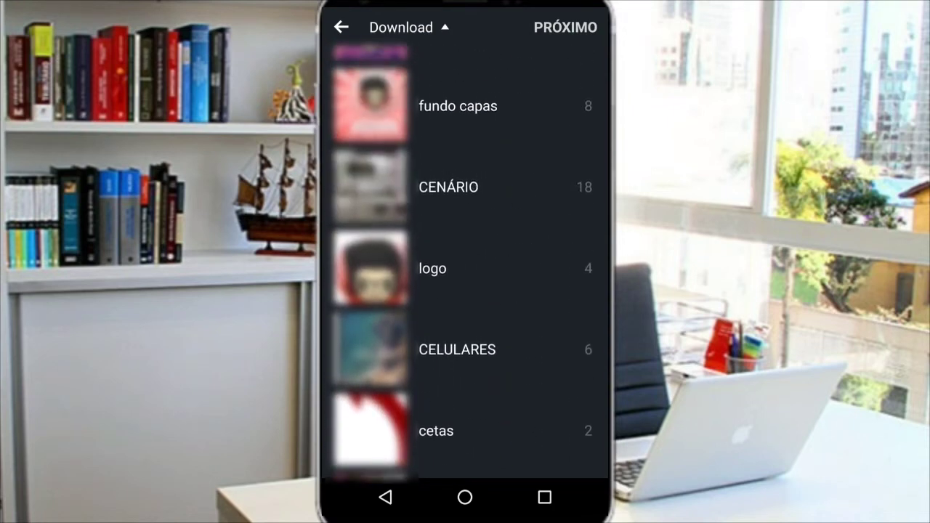
pyautogui.scroll(2, 465, 262)
pyautogui.scroll(2, 465, 262)
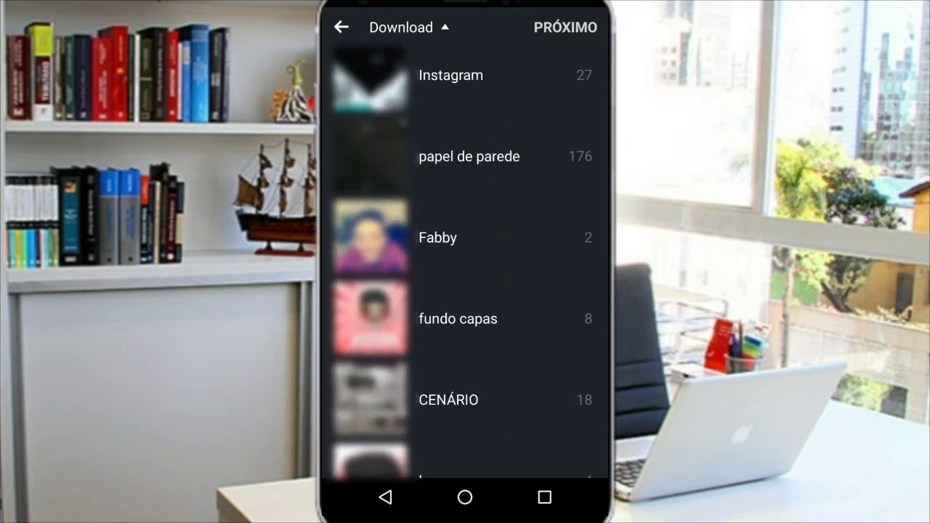
pyautogui.scroll(3, 465, 262)
pyautogui.scroll(1, 465, 262)
pyautogui.scroll(2, 465, 261)
pyautogui.scroll(2, 465, 261)
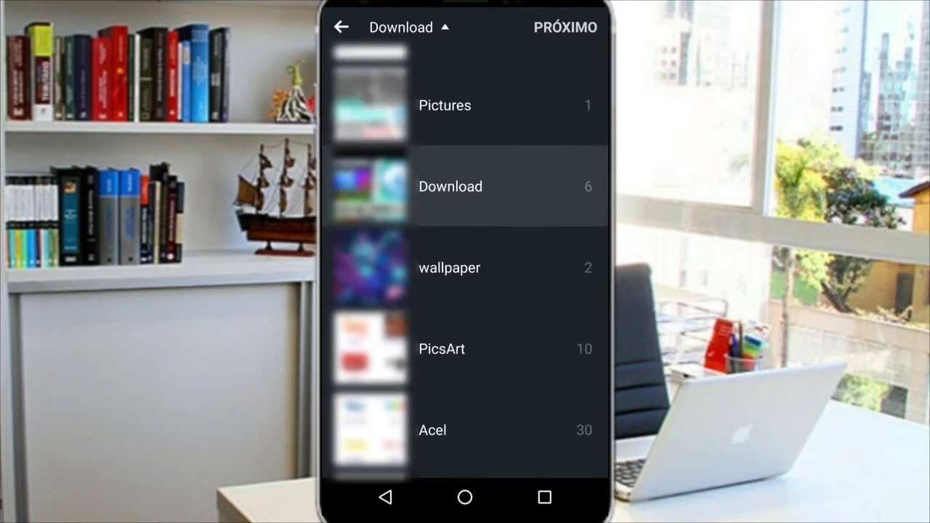
pyautogui.scroll(1, 465, 262)
pyautogui.scroll(1, 465, 262)
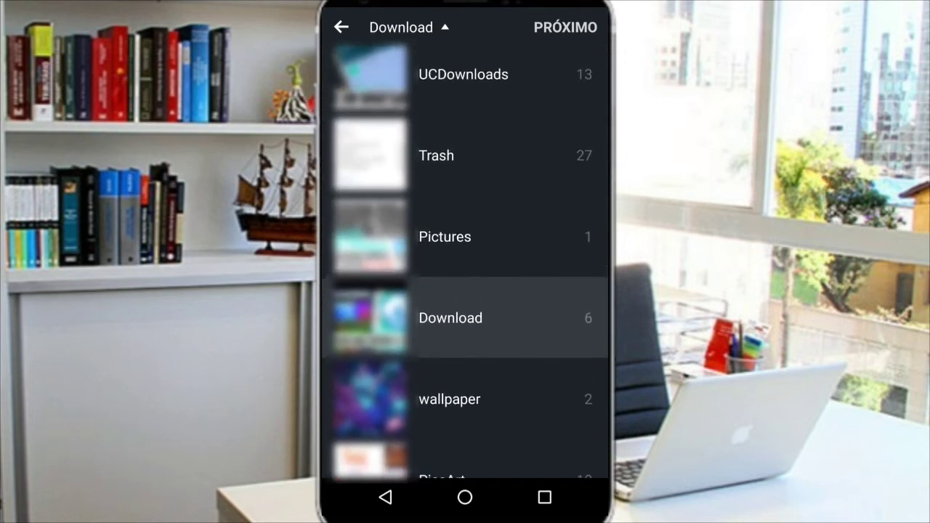
pyautogui.scroll(-1, 465, 261)
# Step: Add the cube and dark wallpaper photos from the wallpaper album
pyautogui.click(465, 245)
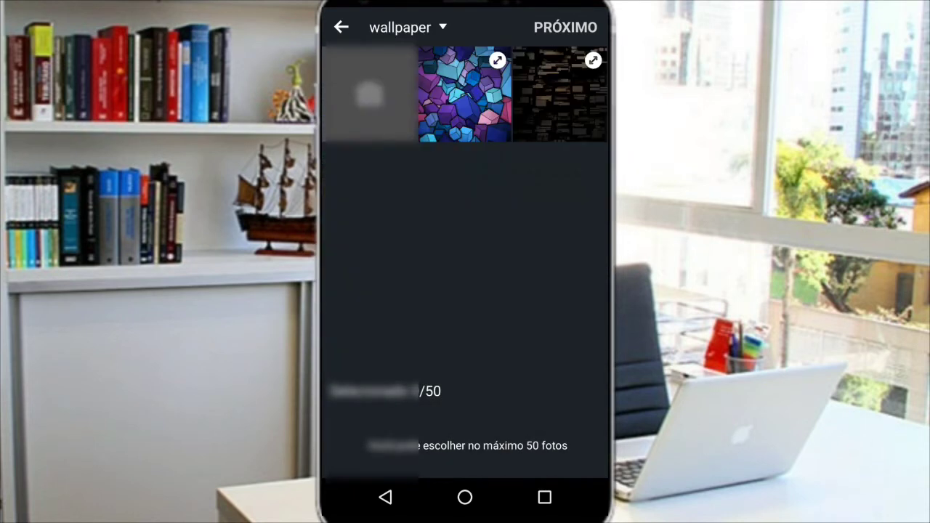
pyautogui.click(464, 94)
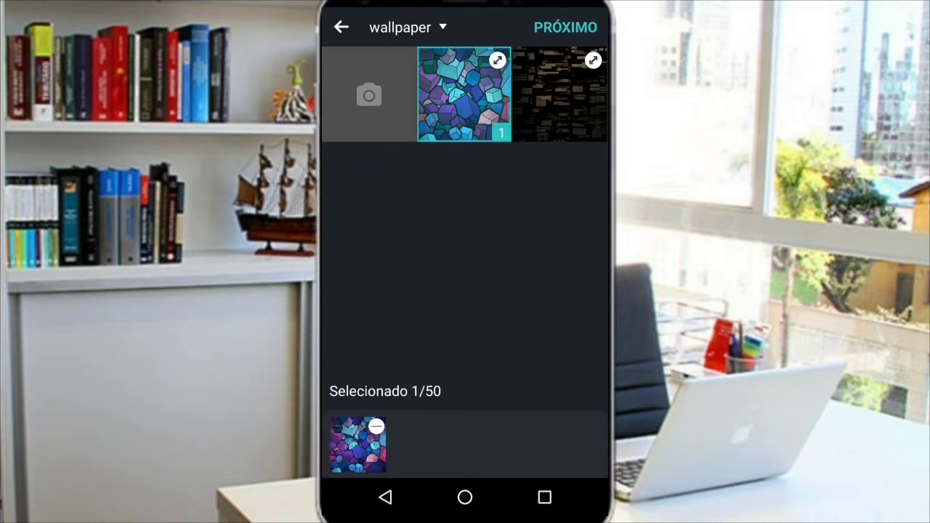
pyautogui.click(559, 94)
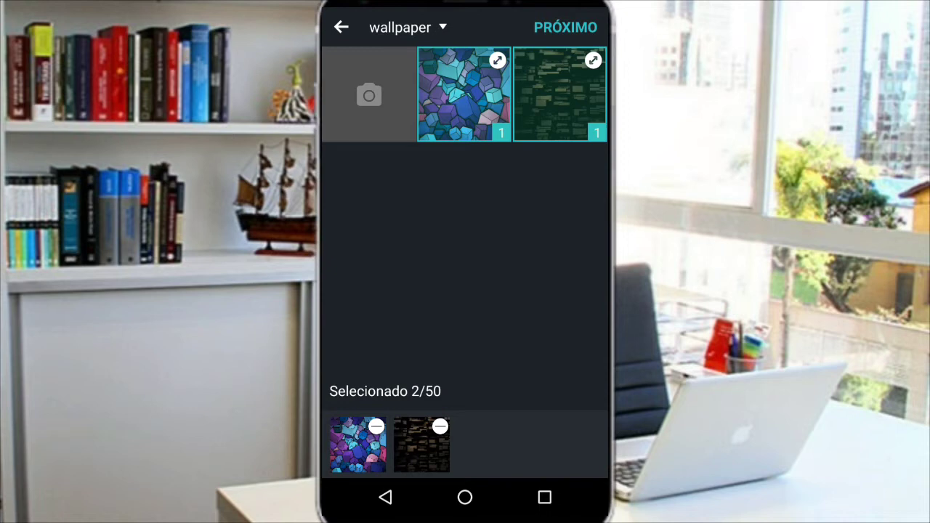
# Step: Scroll through the album dropdown list to reach the Aliexpress folder
pyautogui.click(406, 27)
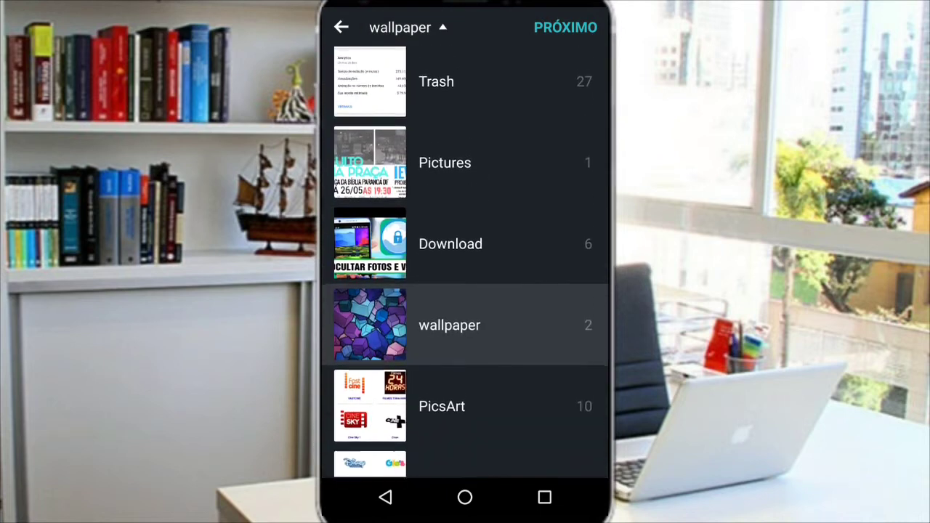
pyautogui.scroll(5, 465, 261)
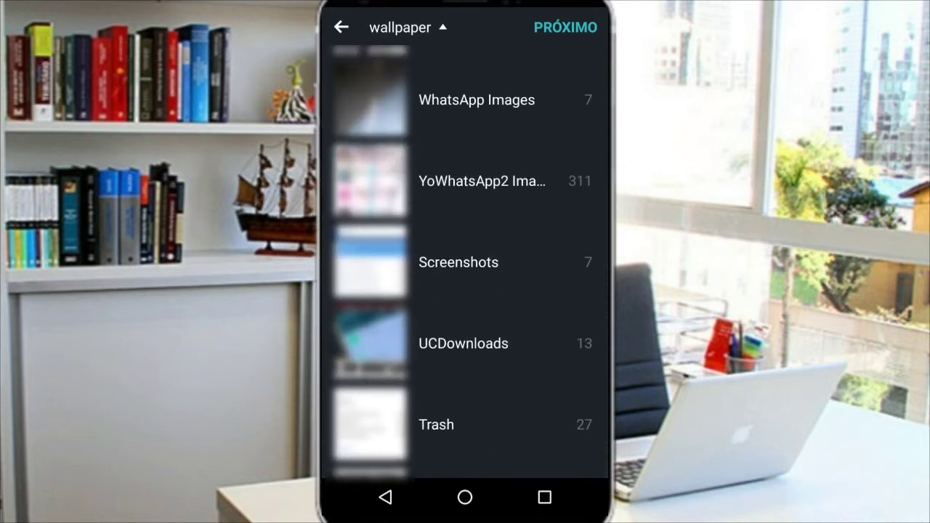
pyautogui.scroll(-2, 465, 262)
pyautogui.scroll(2, 465, 261)
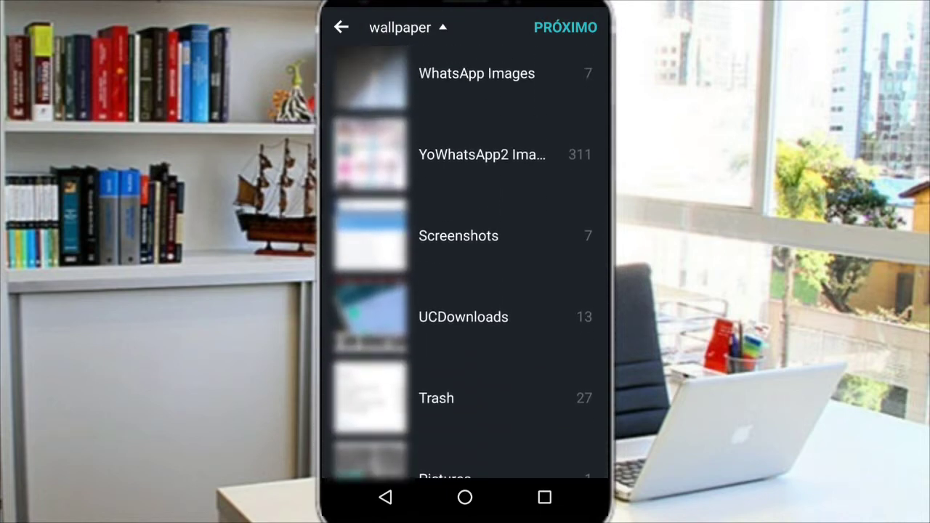
pyautogui.scroll(3, 465, 261)
pyautogui.scroll(-3, 465, 262)
pyautogui.scroll(-1, 464, 261)
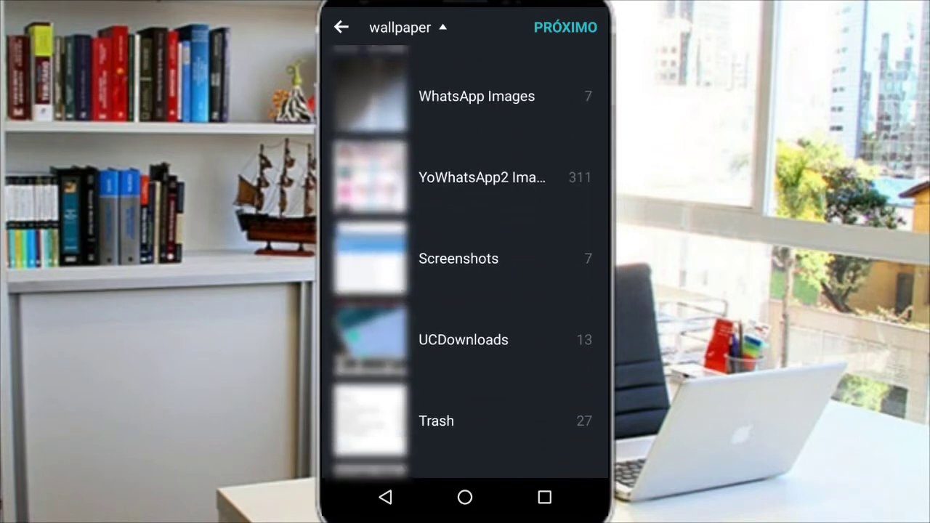
pyautogui.scroll(-2, 465, 262)
pyautogui.scroll(2, 465, 261)
pyautogui.scroll(2, 465, 262)
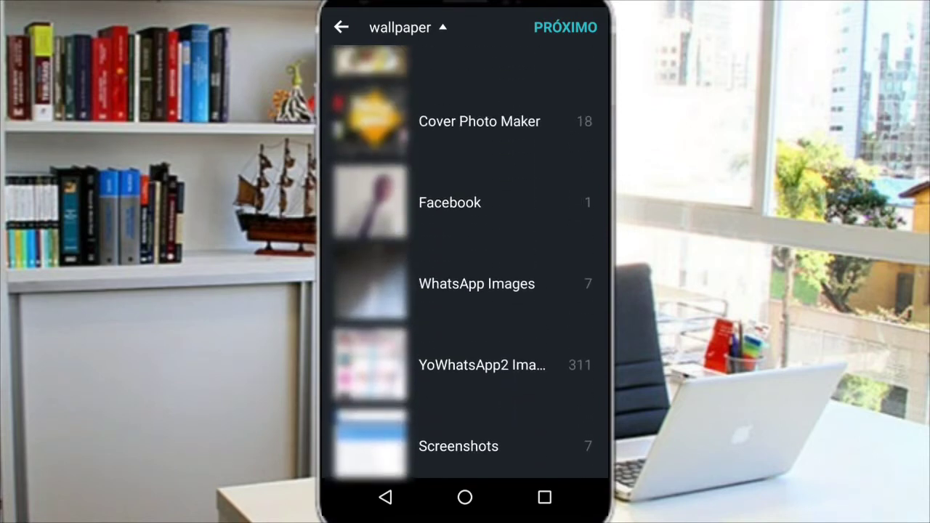
pyautogui.scroll(3, 465, 261)
pyautogui.scroll(1, 465, 262)
pyautogui.scroll(1, 465, 262)
pyautogui.scroll(2, 465, 262)
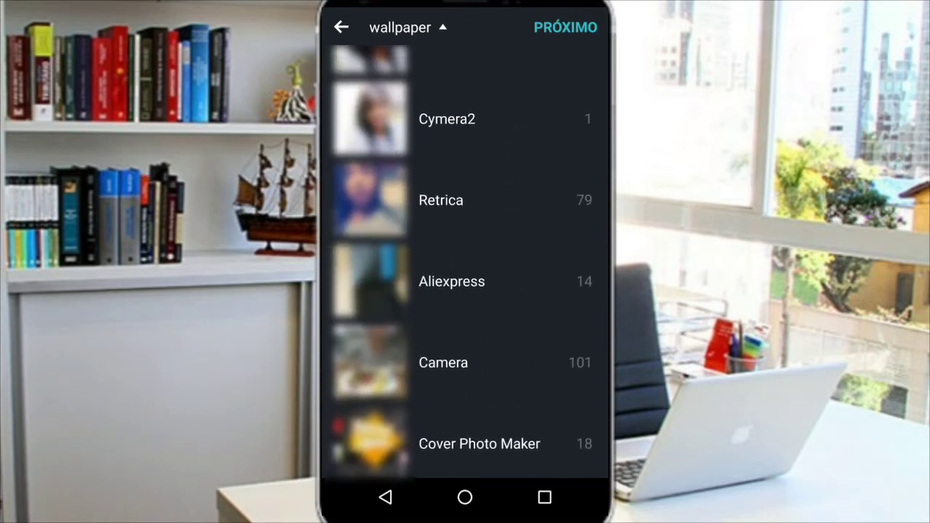
pyautogui.scroll(3, 465, 261)
pyautogui.scroll(1, 465, 261)
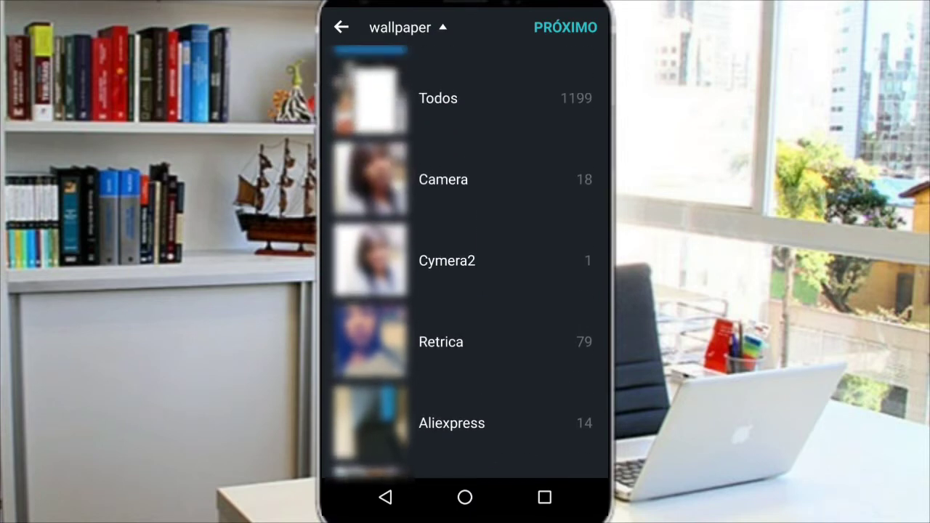
pyautogui.scroll(1, 465, 261)
pyautogui.scroll(2, 465, 261)
pyautogui.scroll(-5, 465, 262)
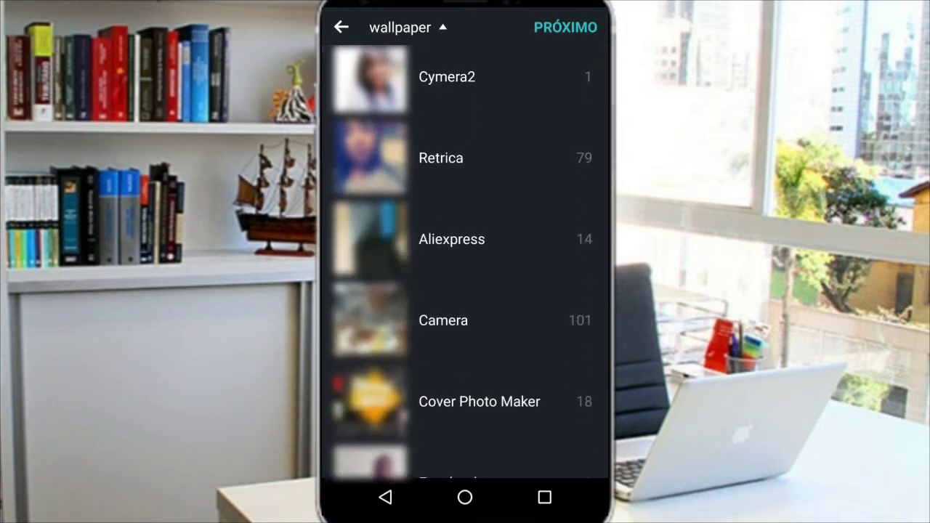
pyautogui.scroll(-1, 465, 261)
pyautogui.scroll(-1, 464, 262)
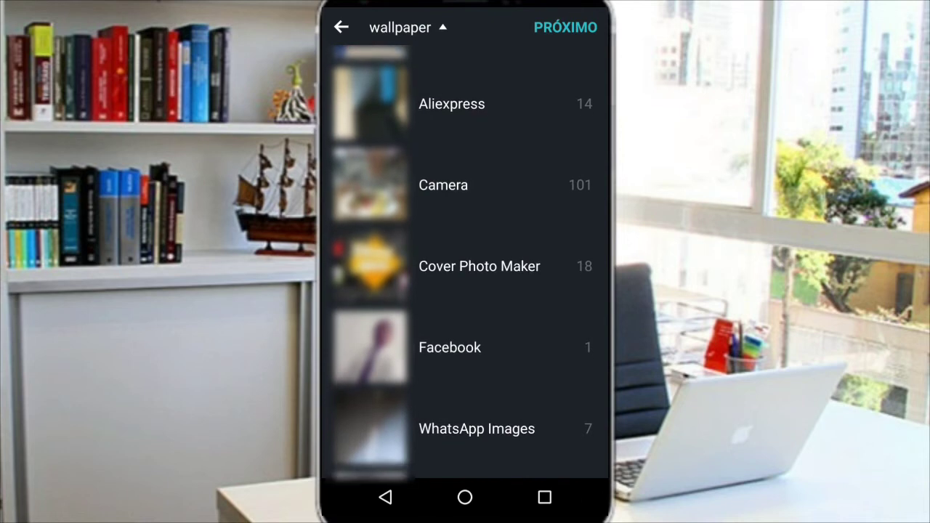
# Step: Add four wallet photos from the Aliexpress album
pyautogui.click(451, 104)
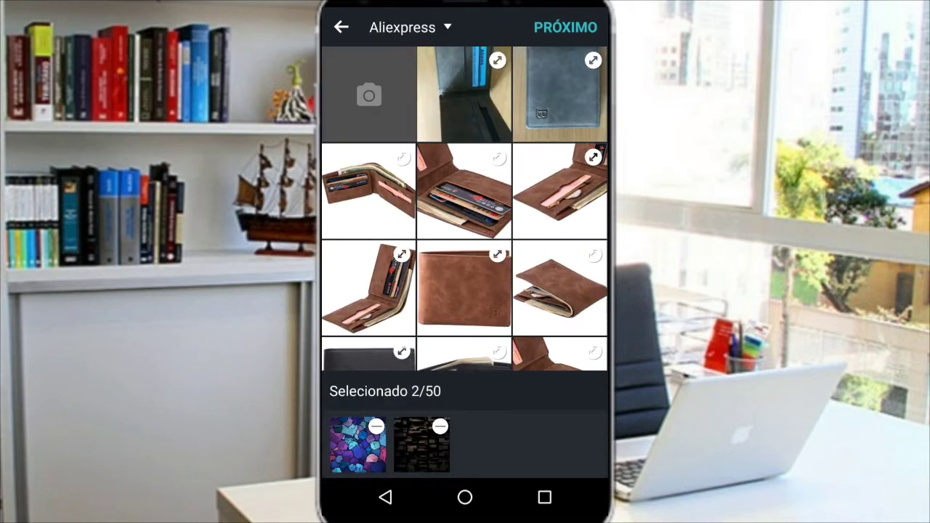
pyautogui.click(368, 288)
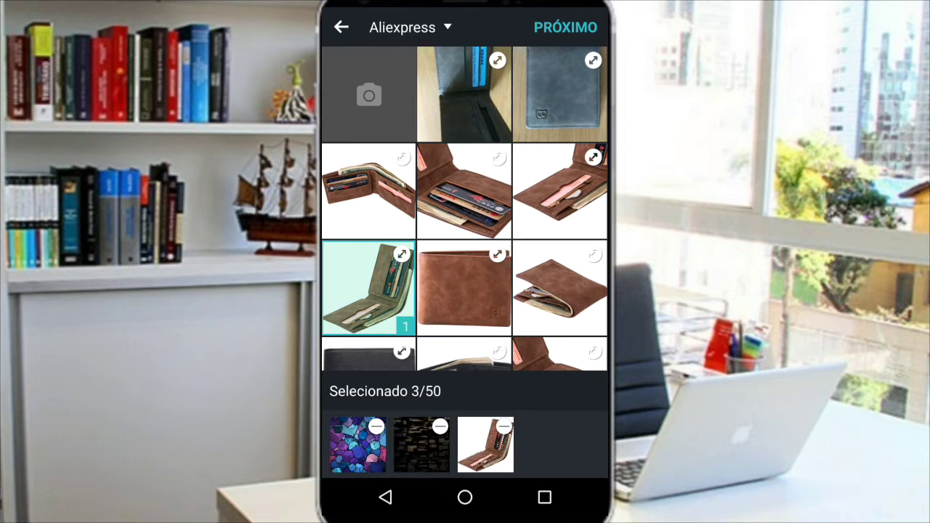
pyautogui.click(368, 190)
pyautogui.click(464, 191)
pyautogui.click(464, 95)
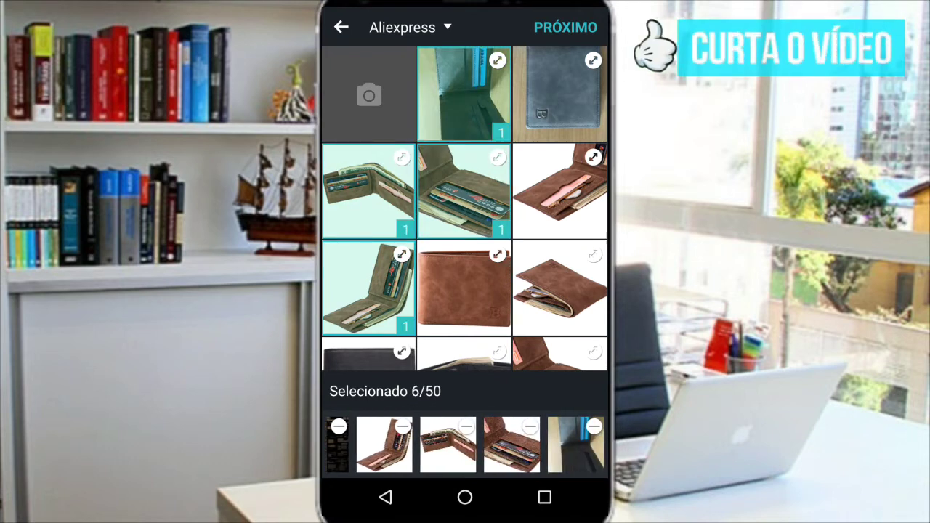
# Step: Add the action camera, WhatsApp promo and dashcam photos from UCDownloads
pyautogui.click(410, 27)
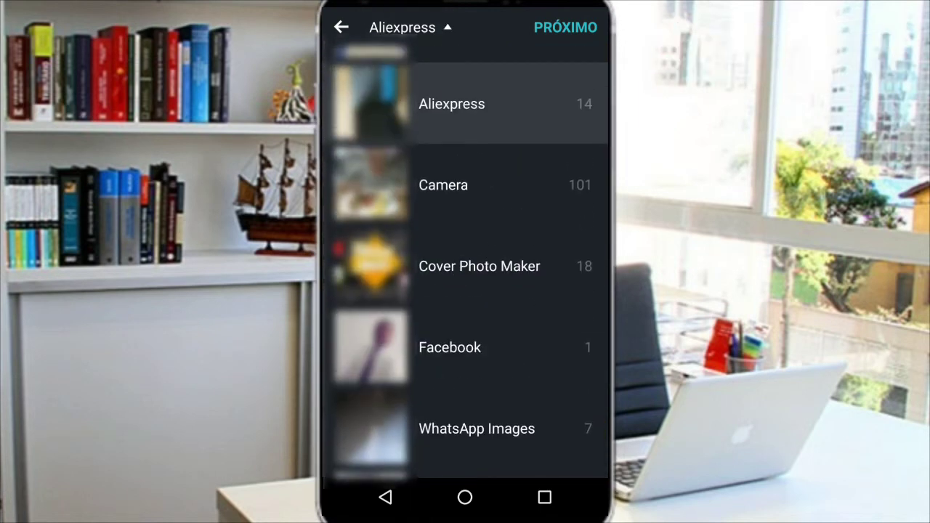
pyautogui.scroll(-5, 465, 261)
pyautogui.scroll(-3, 465, 261)
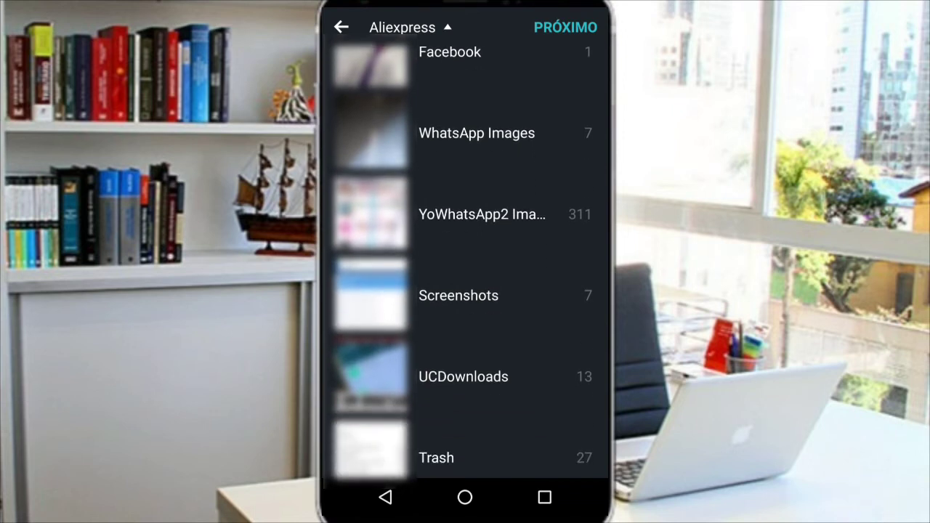
pyautogui.click(463, 285)
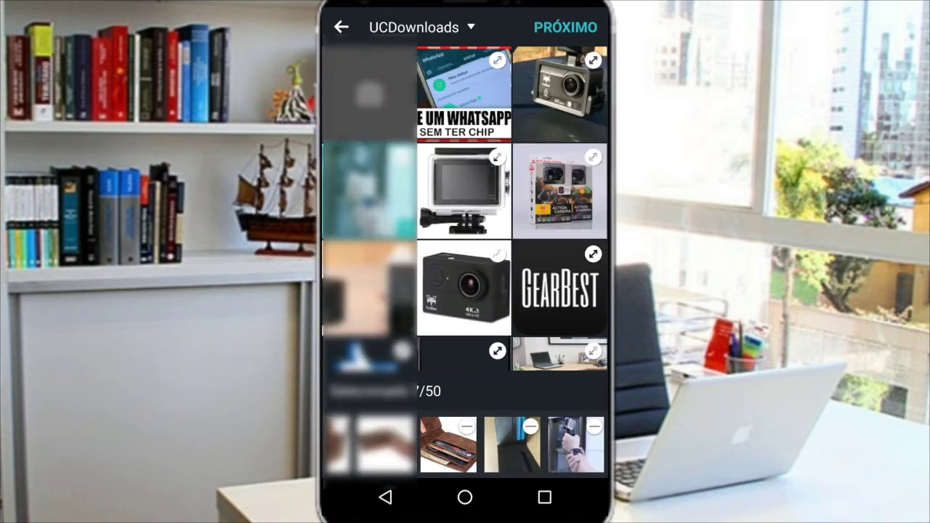
pyautogui.click(463, 190)
pyautogui.click(463, 93)
pyautogui.click(560, 93)
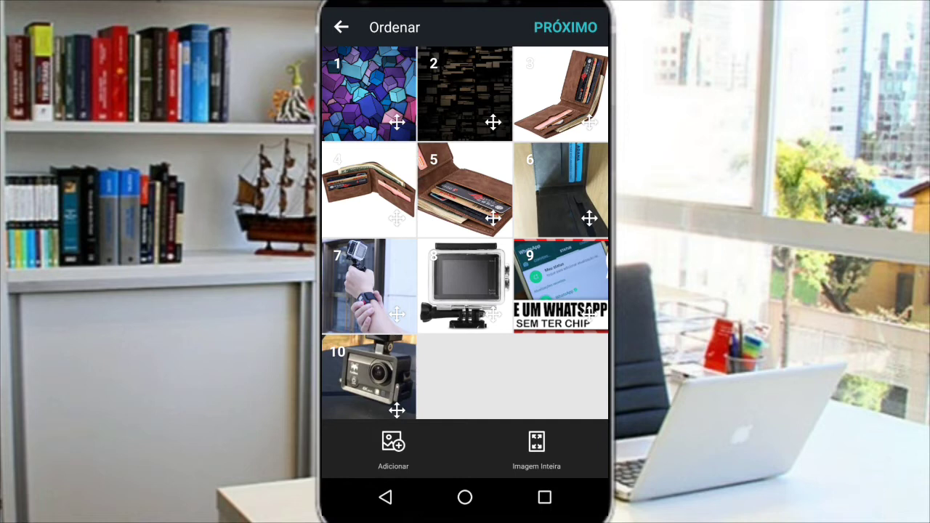
# Step: Put the dark pattern image first, show photos uncropped with Imagem Inteira, and continue to Slide Show
pyautogui.moveTo(465, 95); pyautogui.dragTo(369, 95)
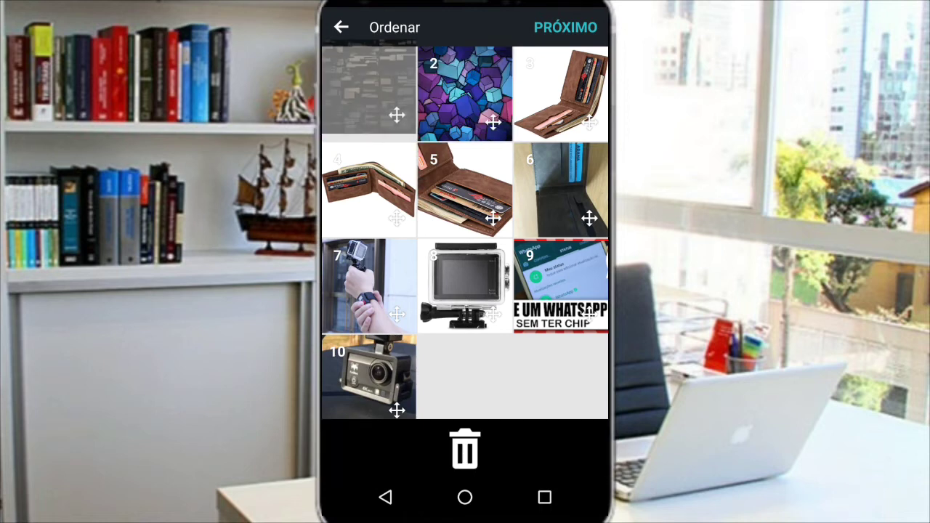
pyautogui.moveTo(369, 189)
pyautogui.mouseDown()
pyautogui.moveTo(480, 169)
pyautogui.moveTo(369, 94)
pyautogui.mouseUp()
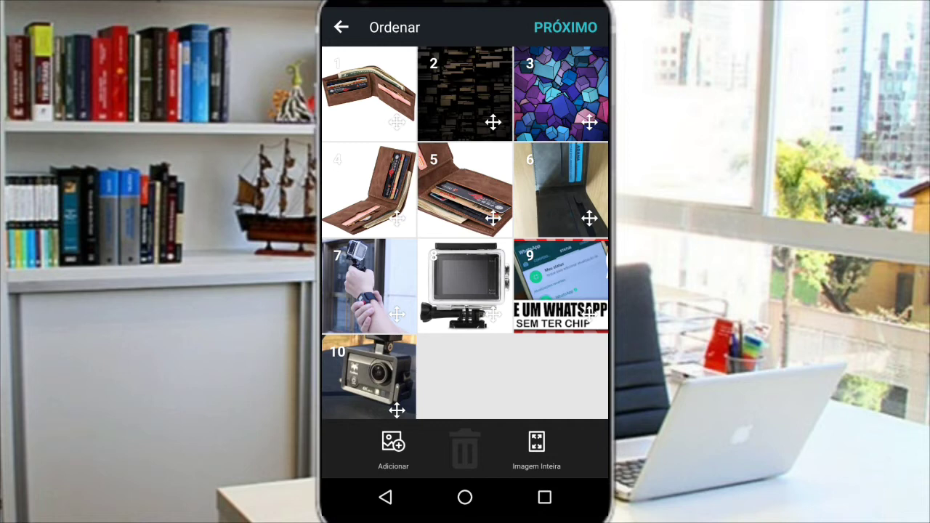
pyautogui.click(536, 449)
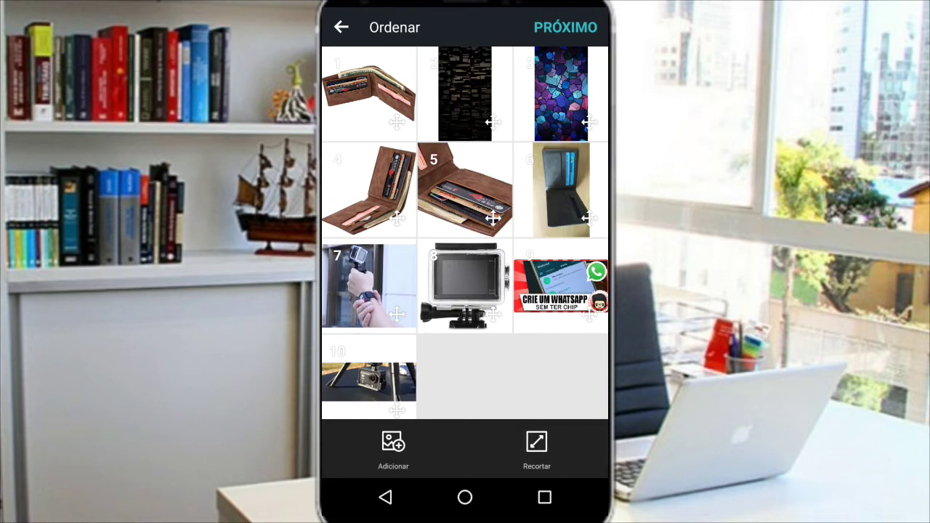
pyautogui.moveTo(465, 287); pyautogui.dragTo(532, 294)
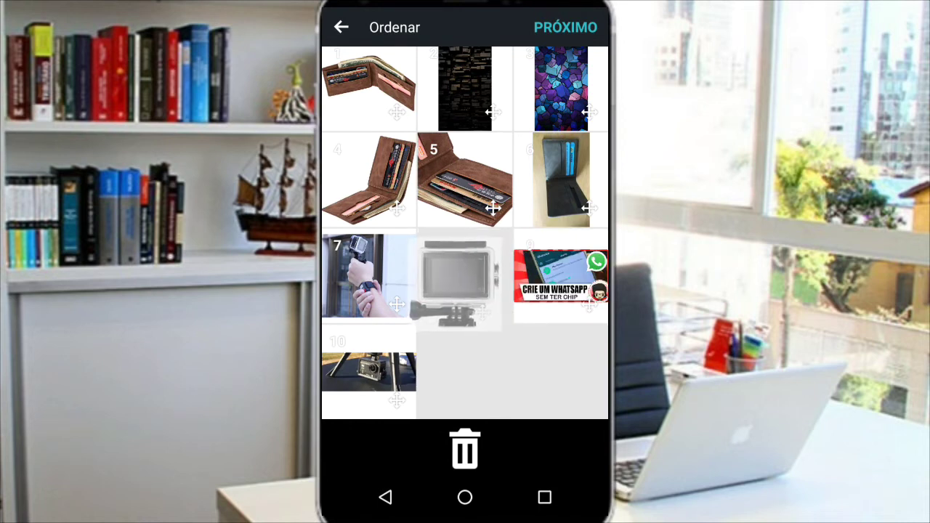
pyautogui.moveTo(532, 294); pyautogui.dragTo(463, 287)
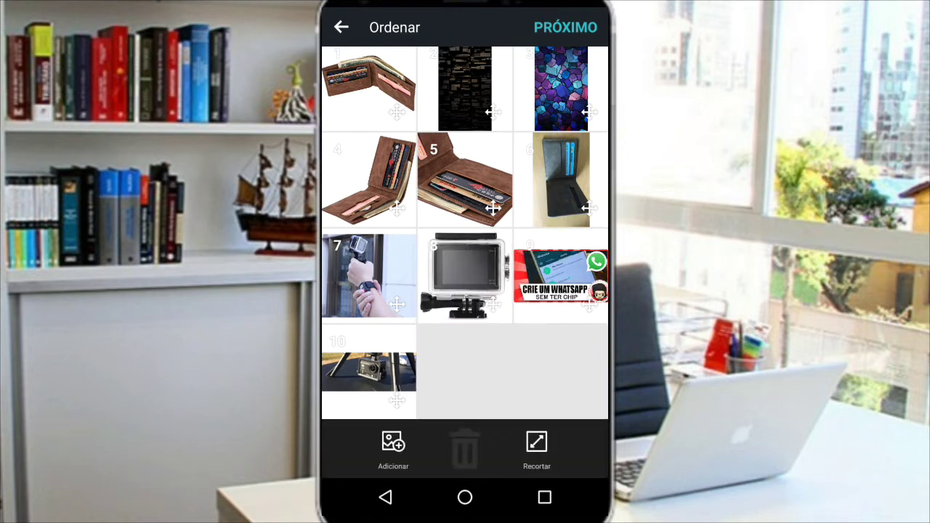
pyautogui.click(565, 26)
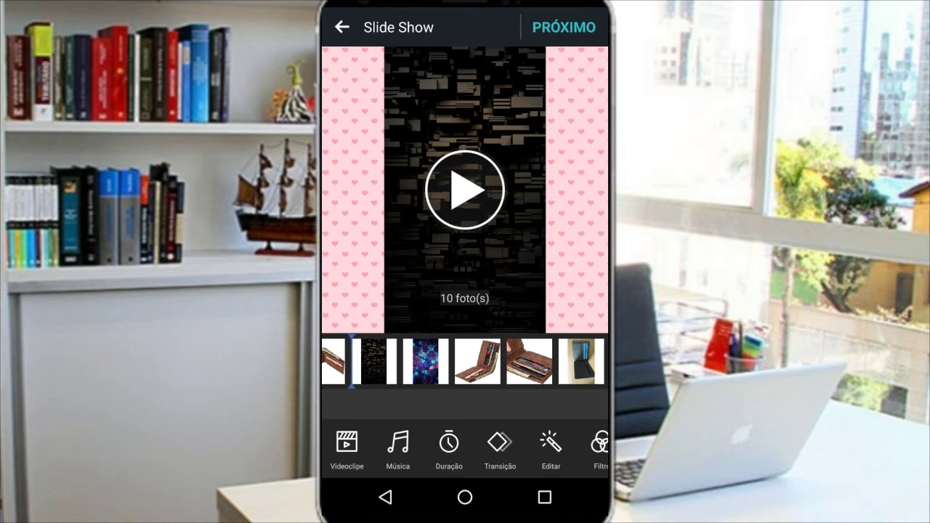
# Step: Look at the Videoclip and Música options without changes, then bring up Duração (30.0s total)
pyautogui.click(346, 449)
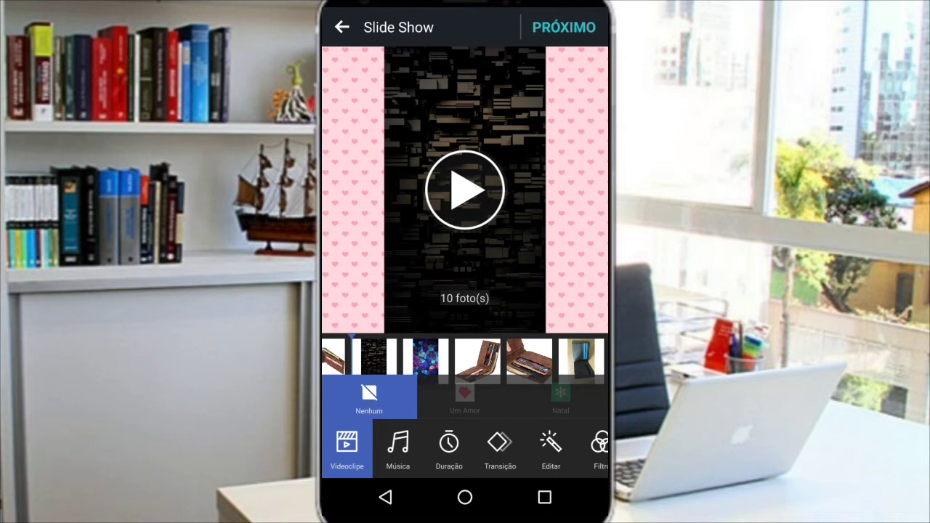
pyautogui.click(397, 448)
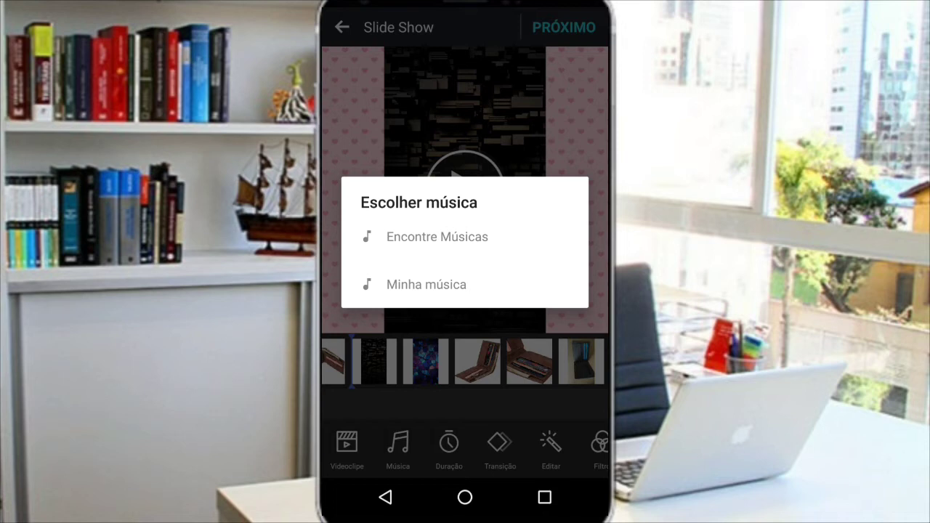
pyautogui.press('Escape')
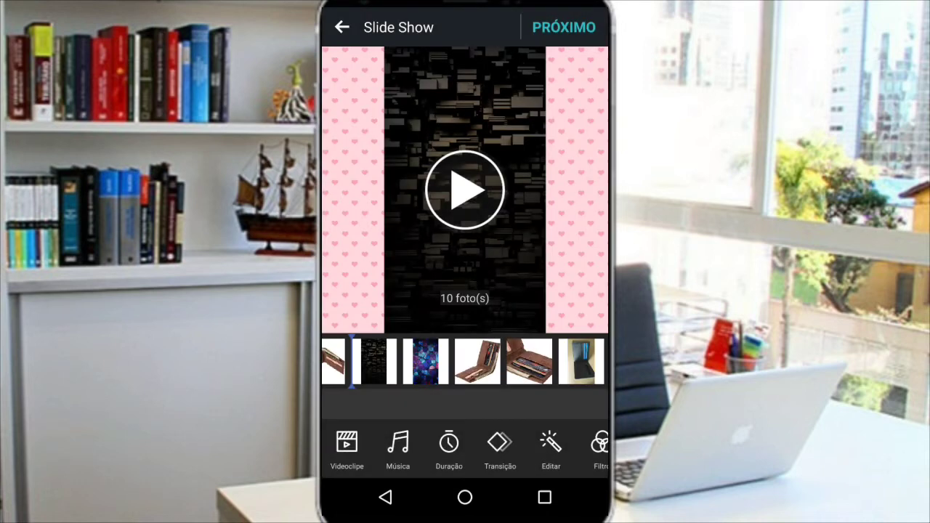
pyautogui.click(449, 448)
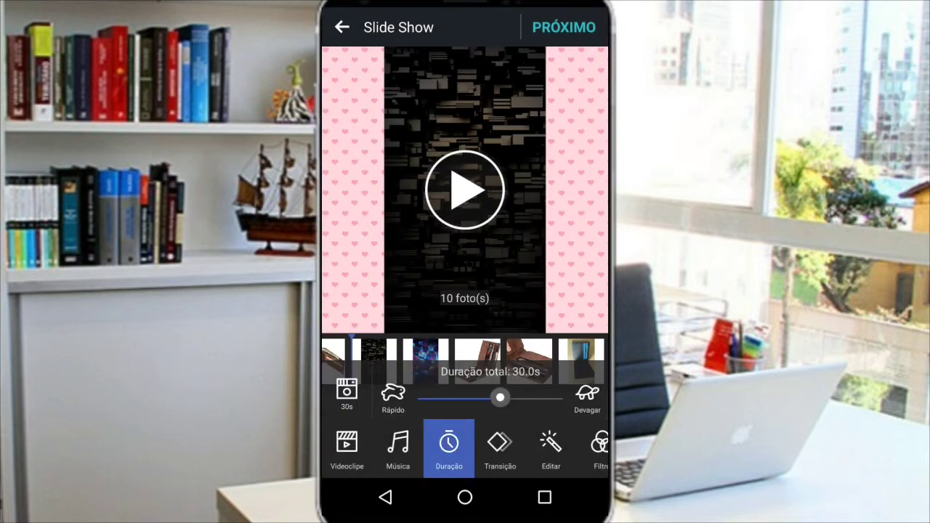
# Step: Lengthen the slideshow to 45.3s with Aleatório transitions, then enter the Editar screen
pyautogui.moveTo(499, 398); pyautogui.dragTo(548, 397)
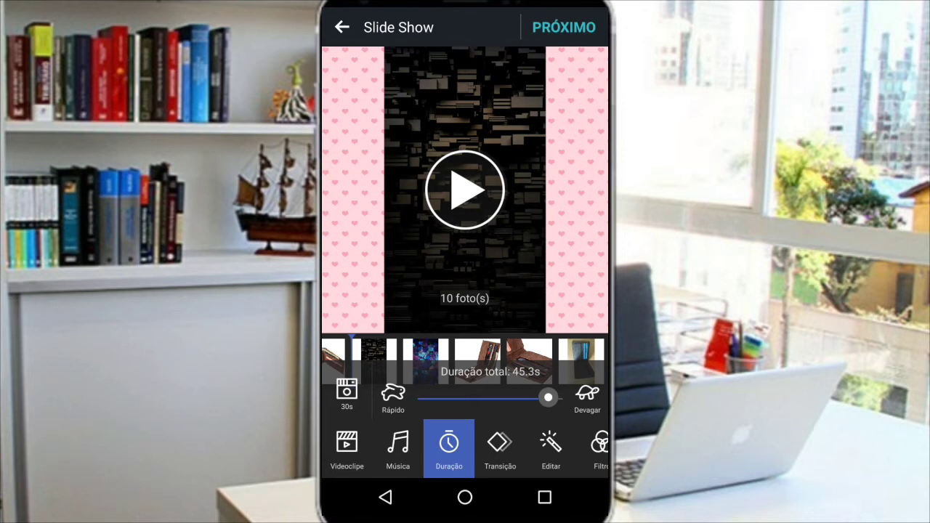
pyautogui.click(499, 448)
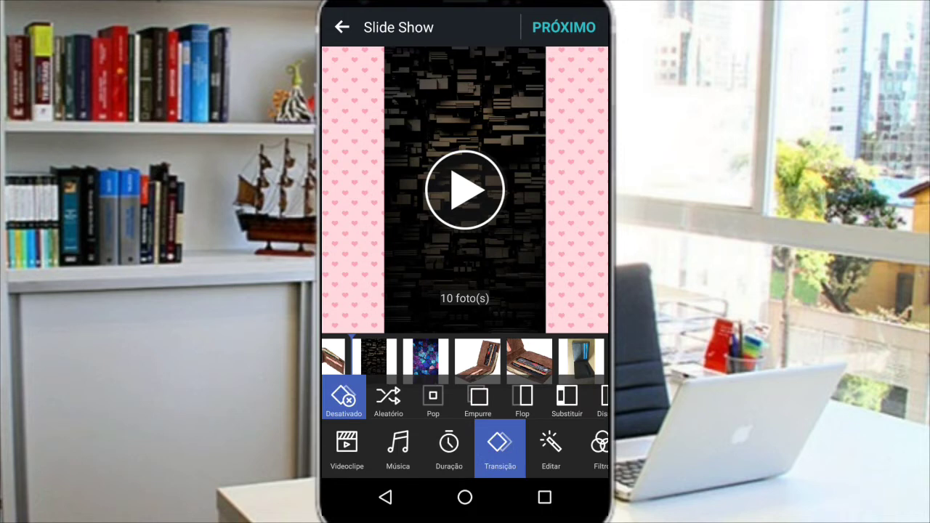
pyautogui.click(388, 399)
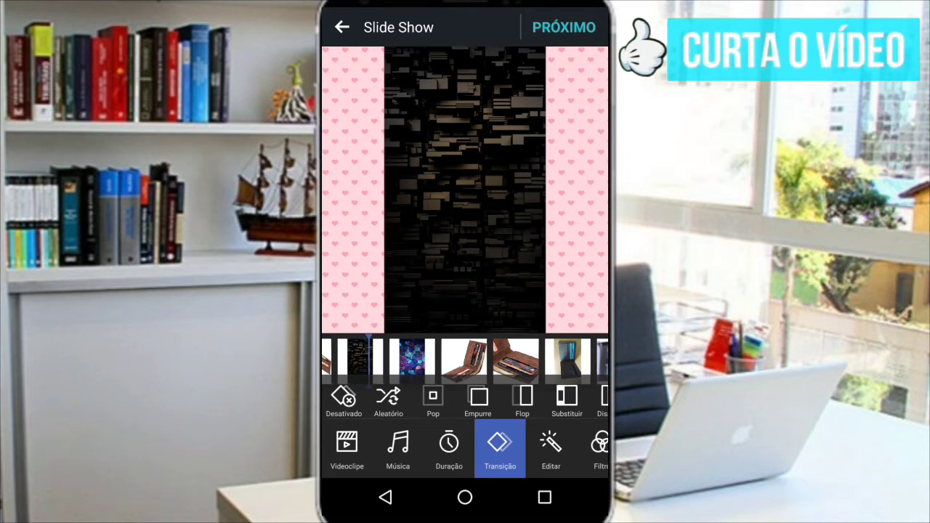
pyautogui.click(551, 447)
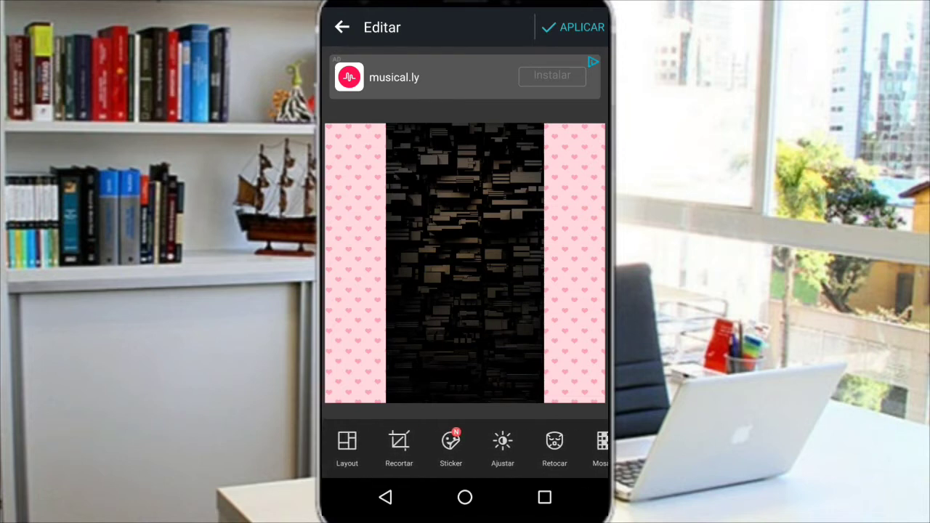
# Step: Keep the edits by cancelling the discard prompt and confirm them with APLICAR
pyautogui.moveTo(552, 445); pyautogui.dragTo(378, 445)
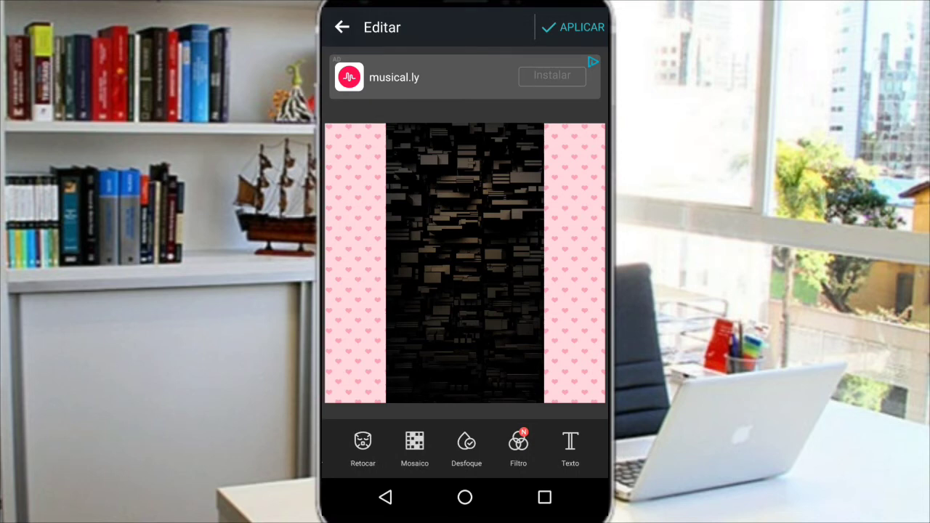
pyautogui.press('Escape')
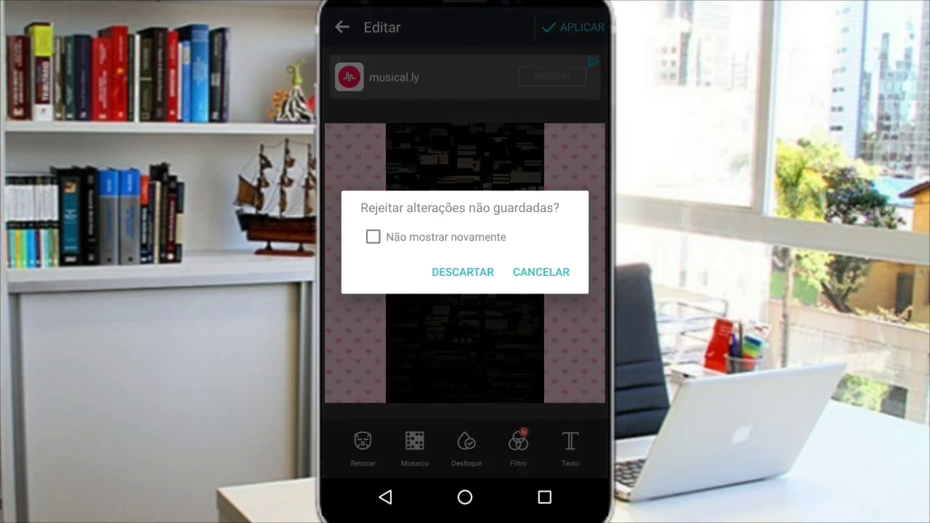
pyautogui.click(540, 272)
pyautogui.click(574, 27)
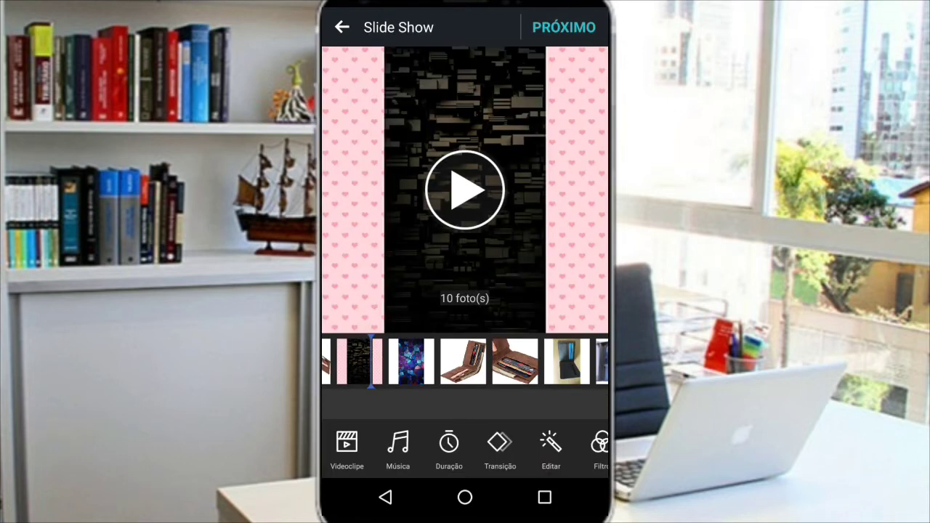
# Step: Scroll the bottom toolbar and proceed with PRÓXIMO to produce the slideshow video
pyautogui.hscroll(5, 465, 447)
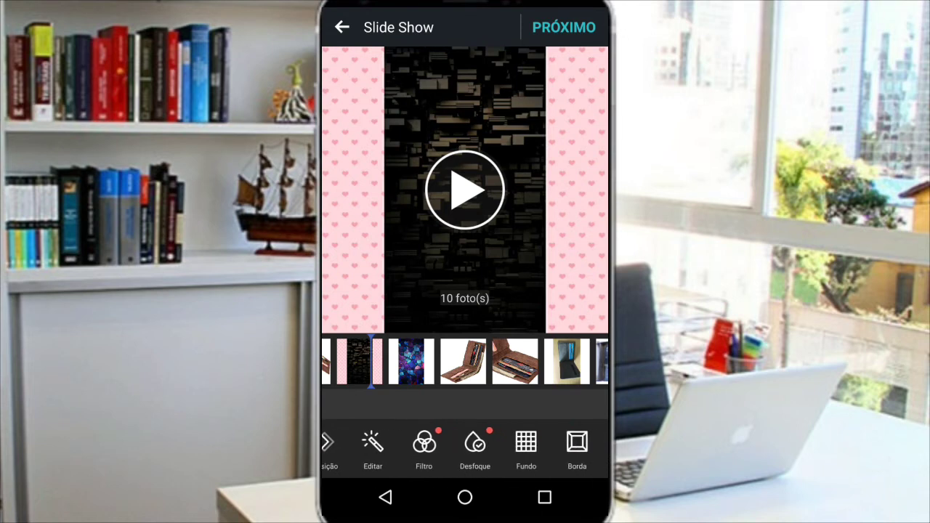
pyautogui.click(564, 27)
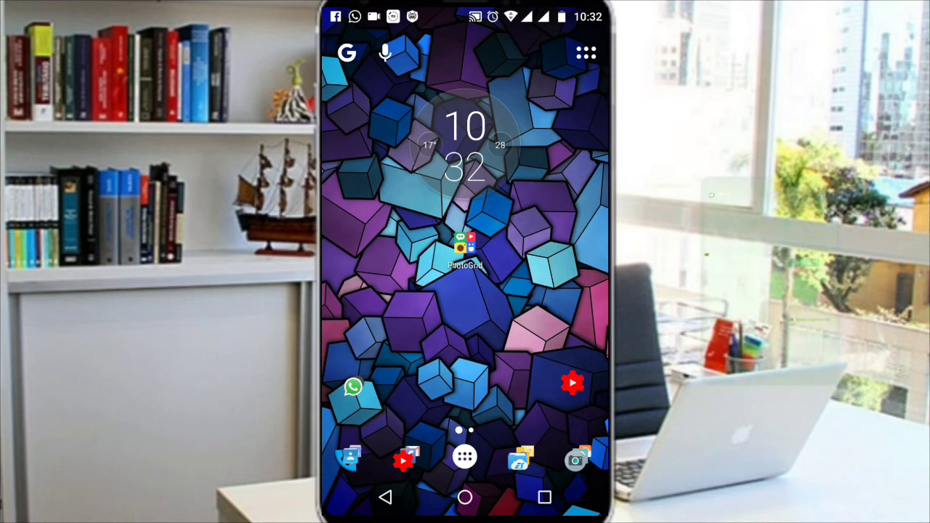
# Step: Drop the PhotoGrid home-screen icon into the dock folder and nudge the clock widget slightly higher
pyautogui.moveTo(465, 243)
pyautogui.mouseDown()
pyautogui.moveTo(533, 416)
pyautogui.moveTo(580, 456)
pyautogui.mouseUp()
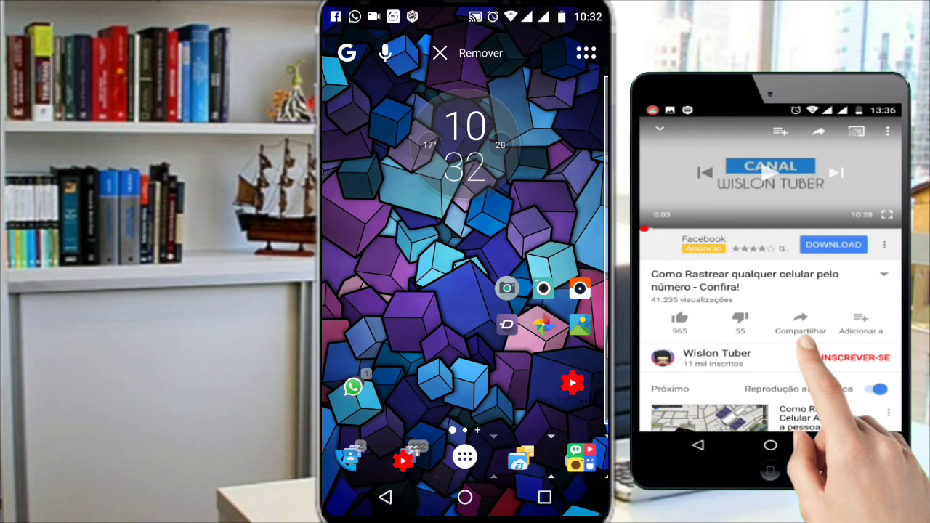
pyautogui.moveTo(579, 456); pyautogui.dragTo(579, 455)
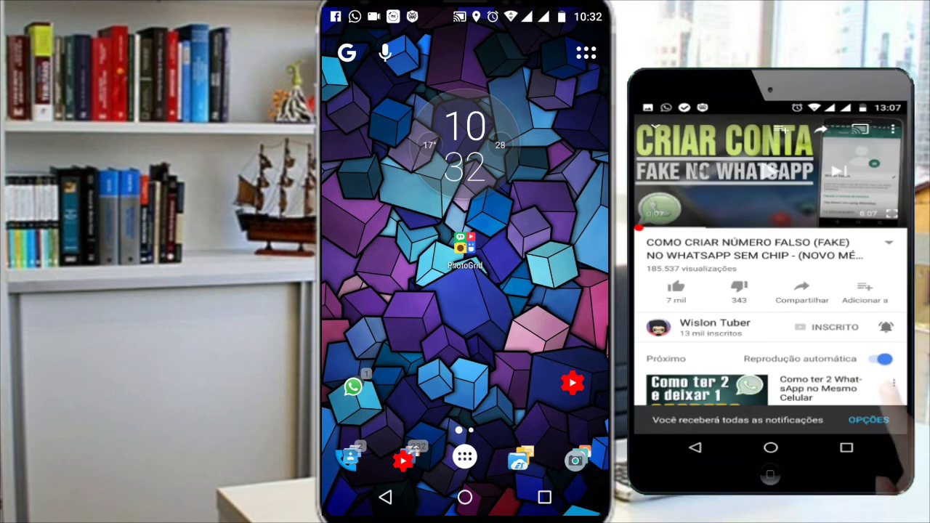
pyautogui.moveTo(465, 247); pyautogui.dragTo(579, 456)
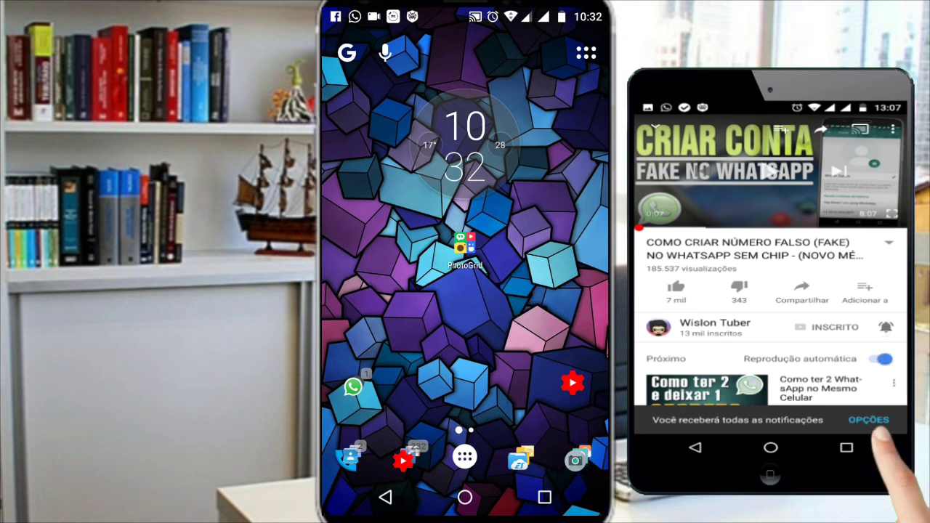
pyautogui.moveTo(465, 247); pyautogui.dragTo(579, 456)
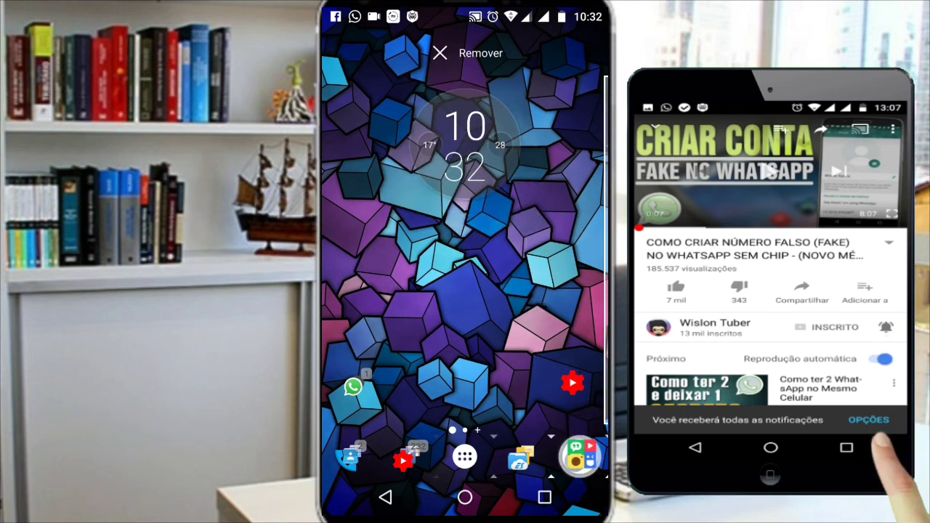
pyautogui.moveTo(579, 455)
pyautogui.mouseDown()
pyautogui.moveTo(559, 395)
pyautogui.moveTo(517, 331)
pyautogui.moveTo(509, 360)
pyautogui.mouseUp()
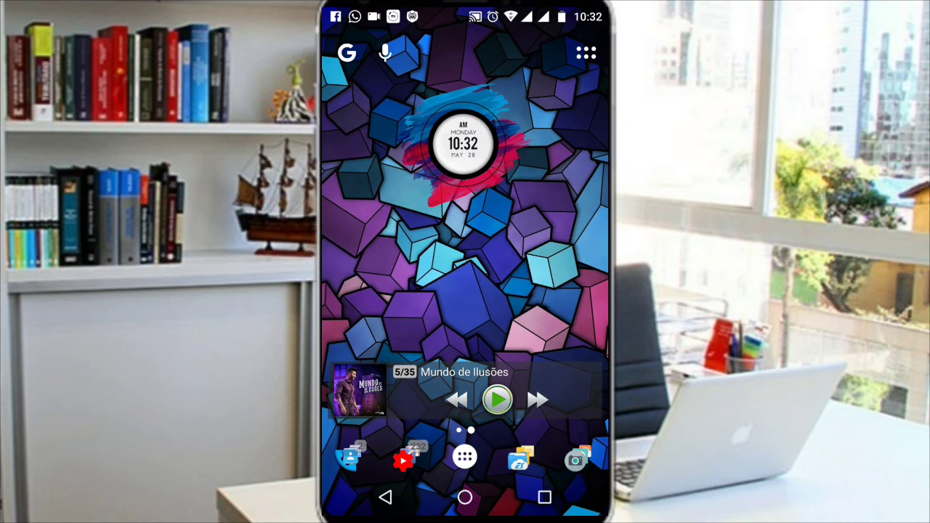
pyautogui.moveTo(465, 144)
pyautogui.mouseDown()
pyautogui.moveTo(465, 130)
pyautogui.moveTo(494, 150)
pyautogui.moveTo(446, 137)
pyautogui.moveTo(480, 140)
pyautogui.moveTo(482, 156)
pyautogui.moveTo(457, 129)
pyautogui.moveTo(484, 128)
pyautogui.moveTo(494, 158)
pyautogui.moveTo(455, 162)
pyautogui.moveTo(455, 129)
pyautogui.moveTo(463, 143)
pyautogui.mouseUp()
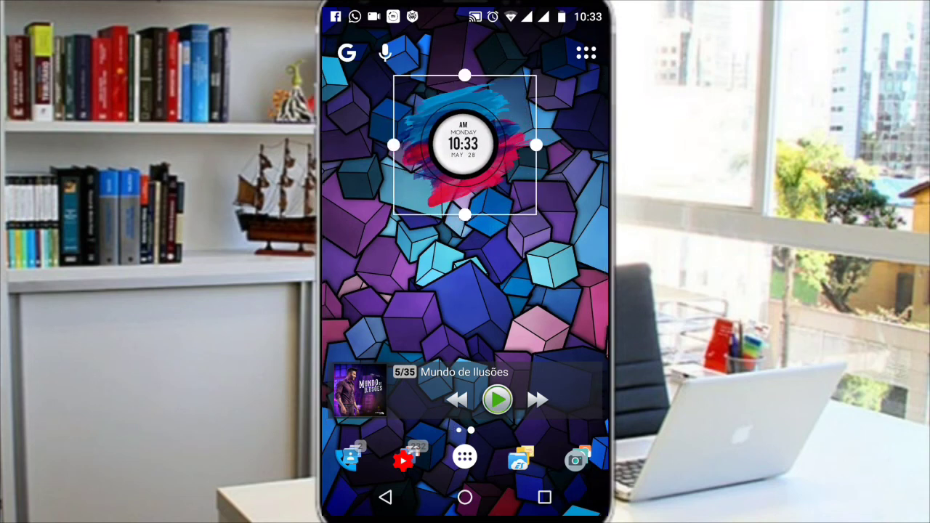
pyautogui.press('Escape')
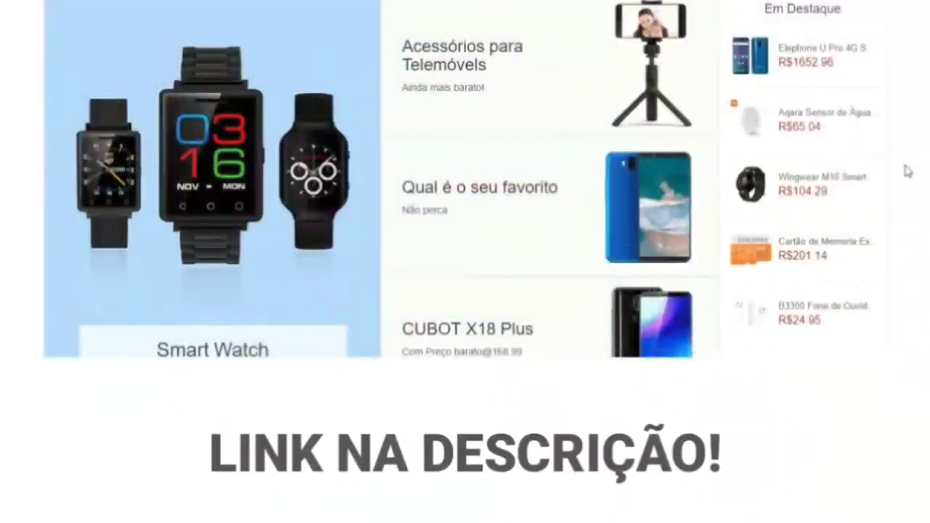
pyautogui.scroll(-2, 906, 172)
pyautogui.scroll(-2, 907, 171)
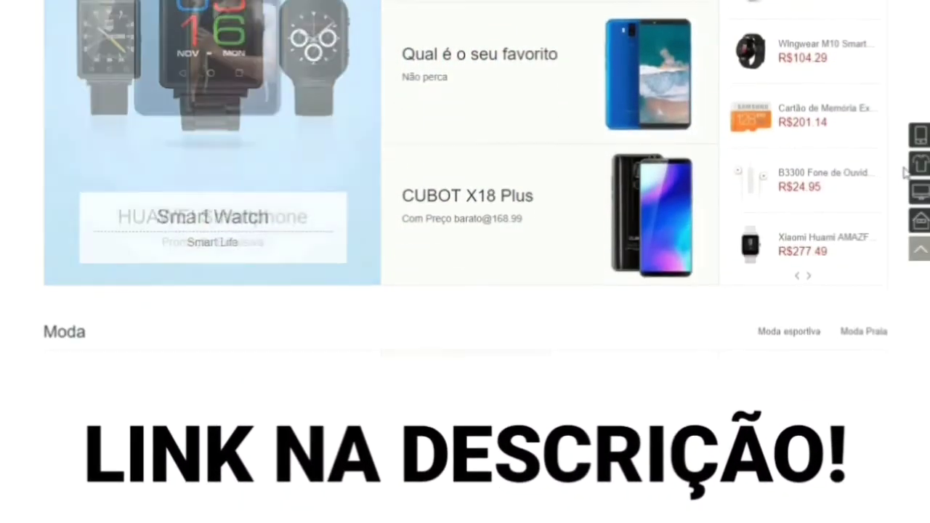
pyautogui.scroll(-2, 907, 172)
pyautogui.scroll(-2, 904, 177)
pyautogui.scroll(-2, 904, 177)
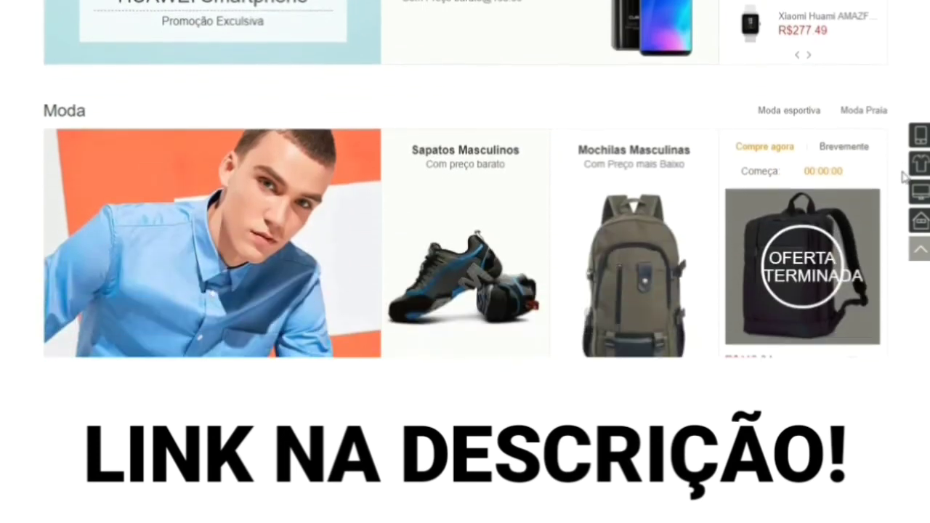
pyautogui.scroll(-2, 915, 194)
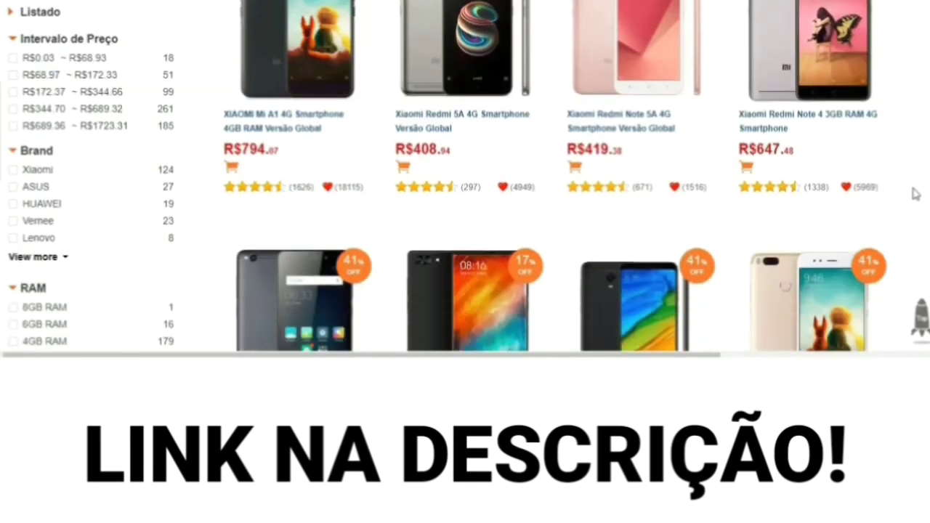
pyautogui.scroll(-2, 915, 194)
pyautogui.scroll(-2, 916, 194)
pyautogui.scroll(-2, 915, 194)
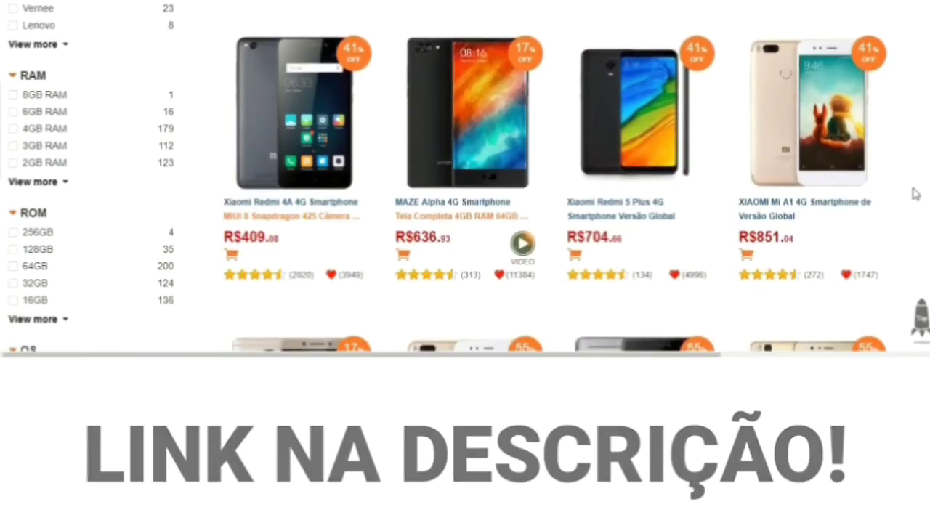
pyautogui.scroll(-2, 914, 194)
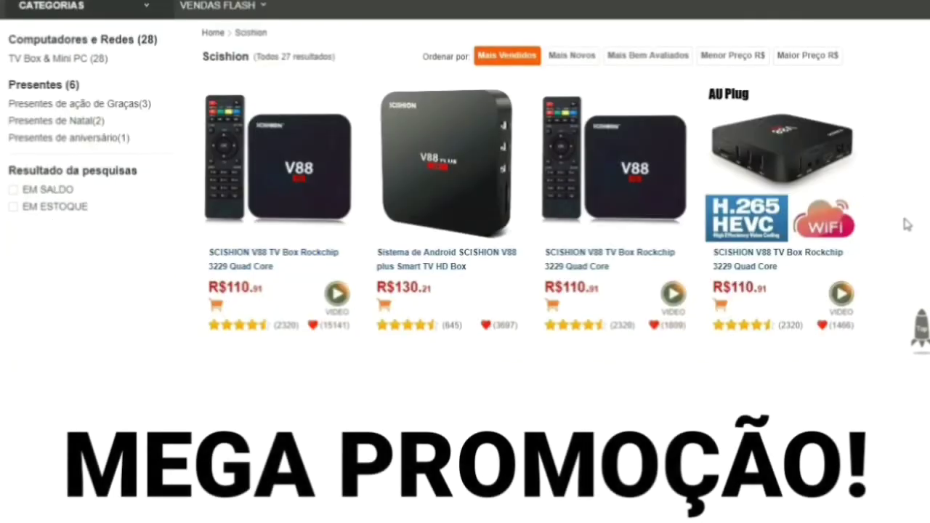
pyautogui.scroll(-2, 908, 226)
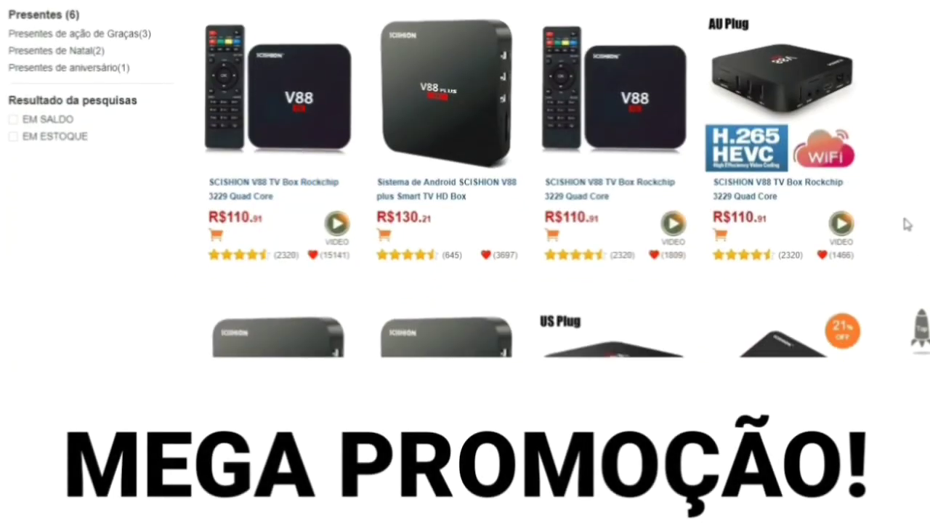
pyautogui.scroll(-2, 907, 225)
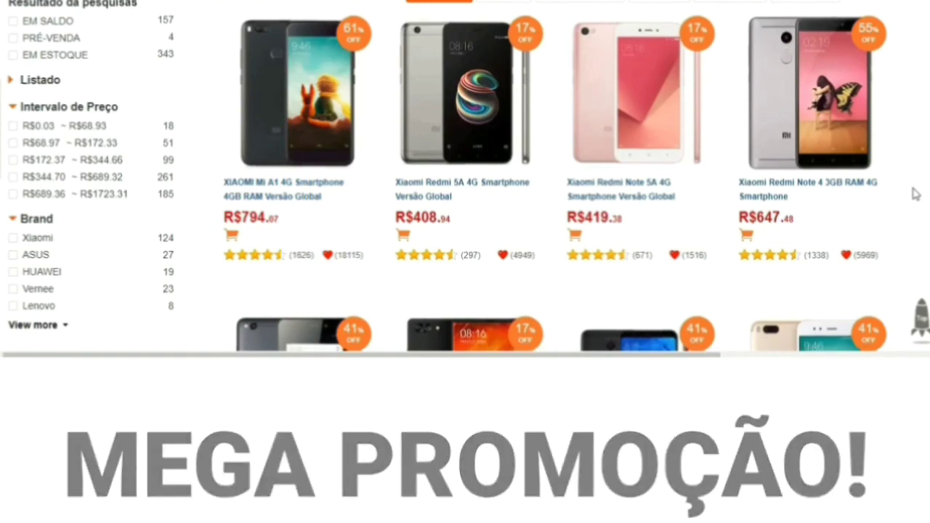
pyautogui.scroll(-2, 915, 195)
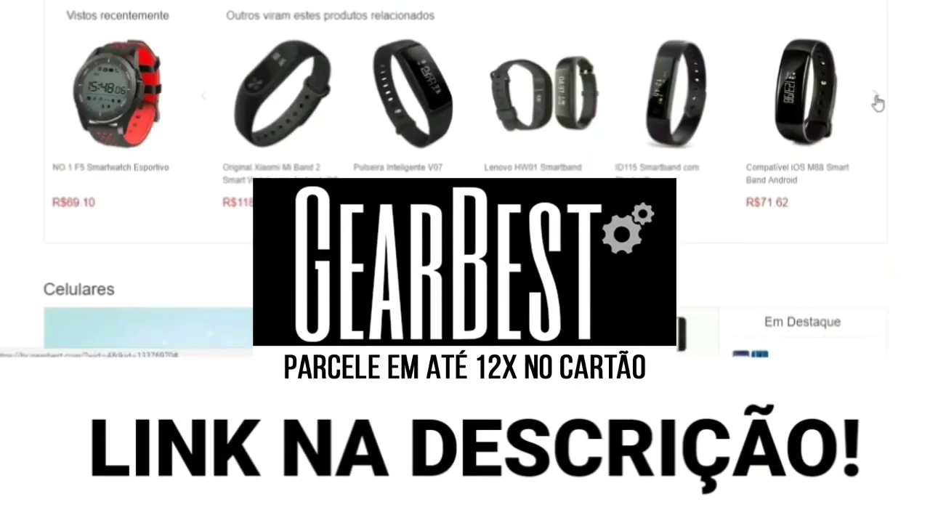
pyautogui.click(877, 101)
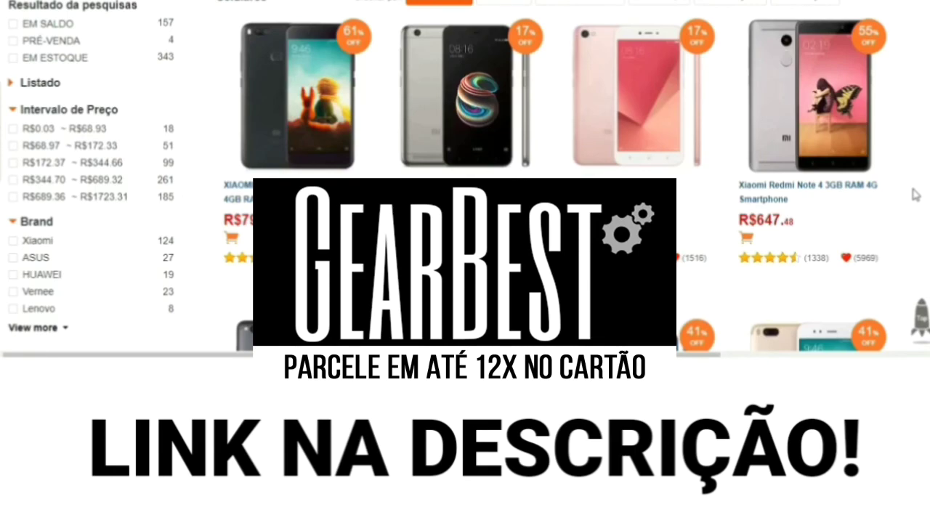
pyautogui.scroll(-3, 915, 194)
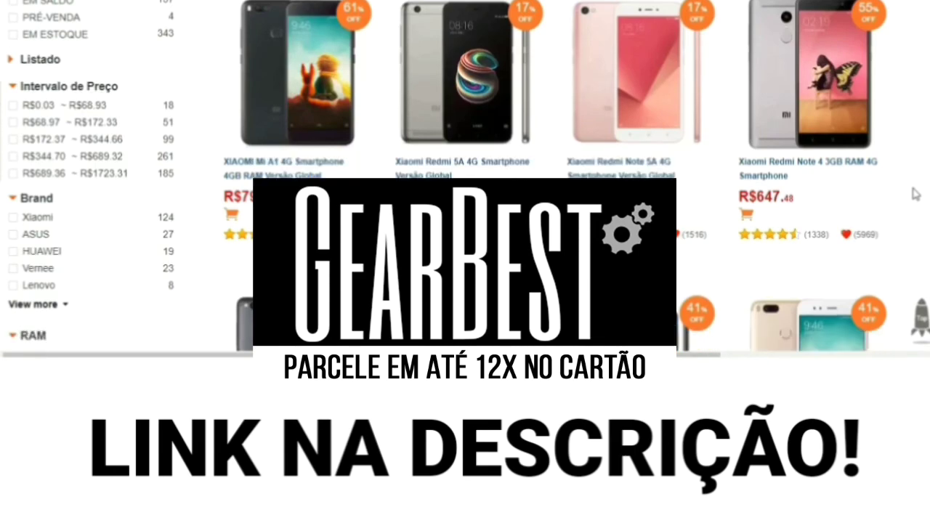
pyautogui.scroll(-2, 915, 195)
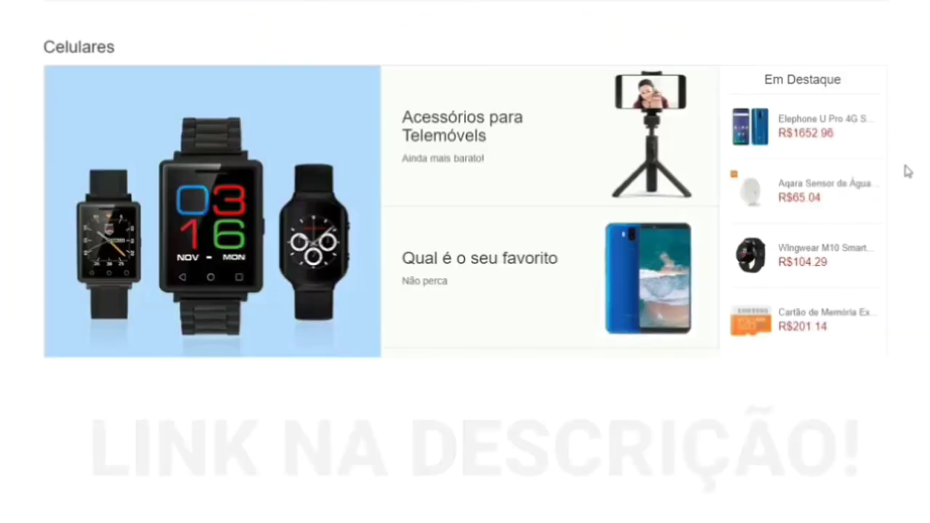
pyautogui.scroll(-2, 907, 171)
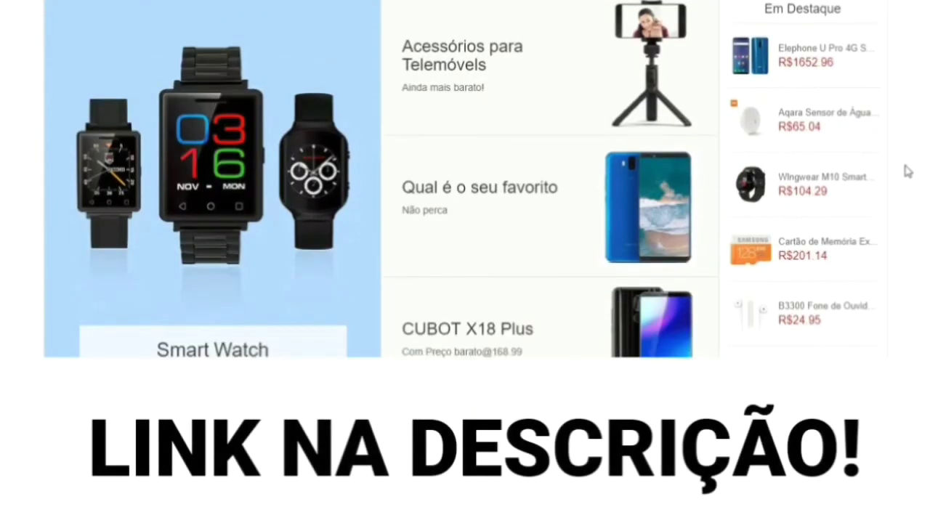
pyautogui.scroll(-1, 907, 172)
pyautogui.scroll(-1, 907, 171)
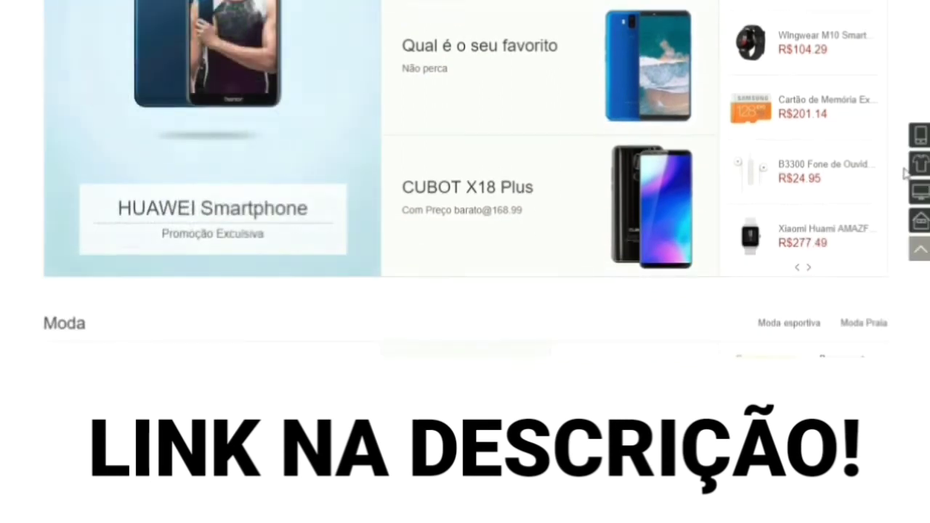
pyautogui.scroll(-1, 906, 173)
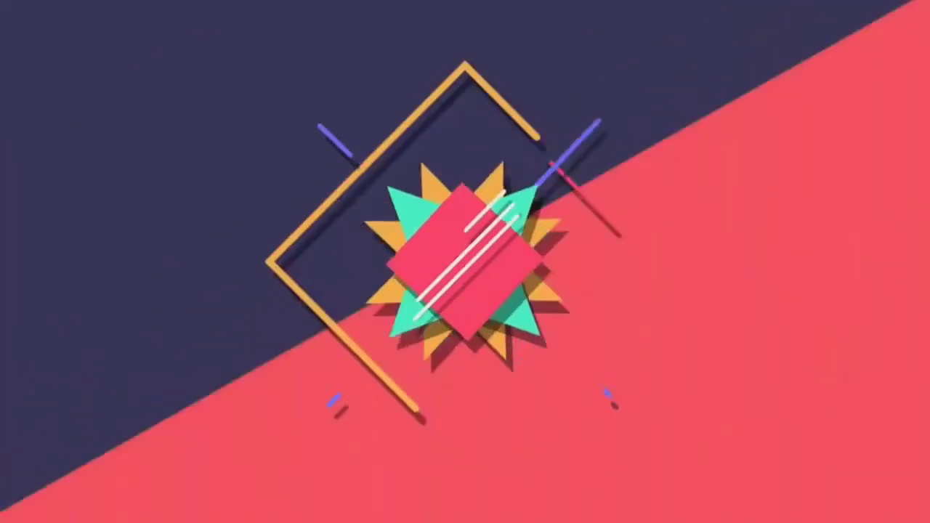